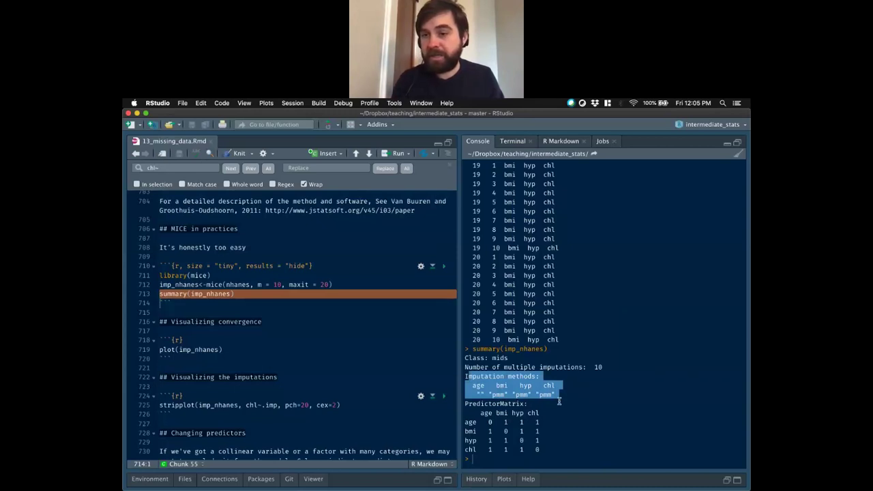
# Change the plotted variable in the stripplot line from the imputation visualization chunk to hyp and run that line
pyautogui.click(559, 402)
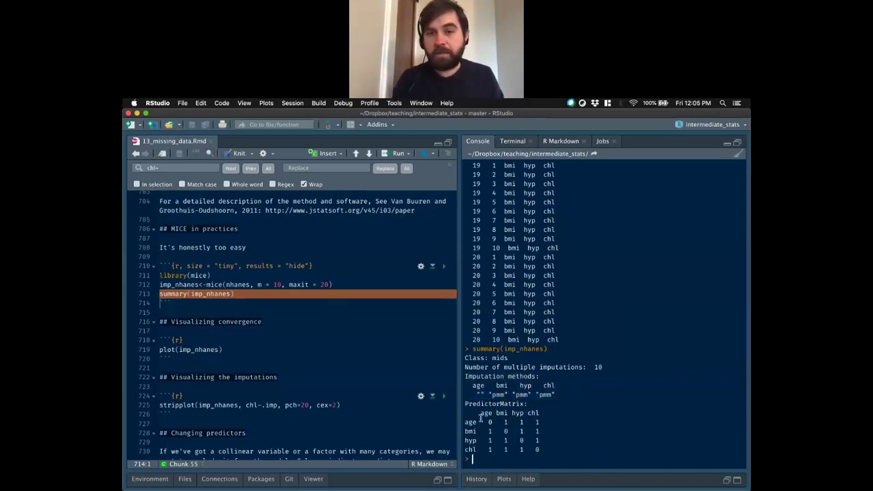
pyautogui.moveTo(468, 406); pyautogui.dragTo(540, 447)
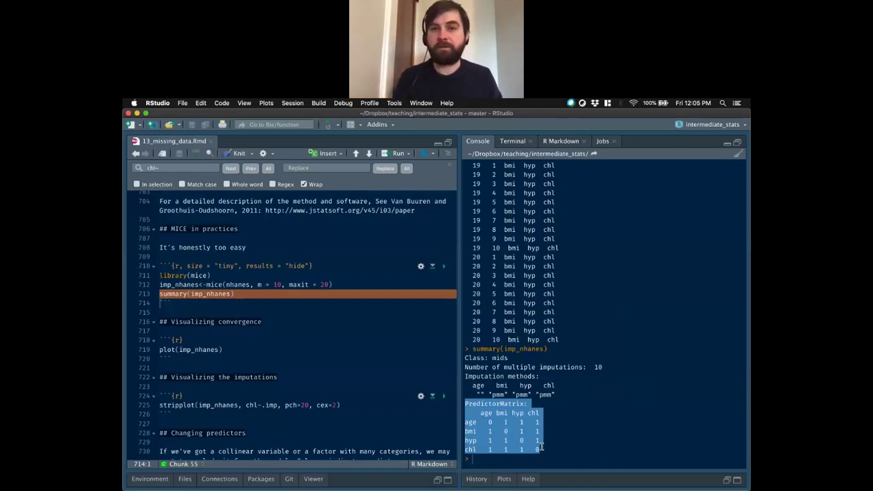
pyautogui.click(301, 405)
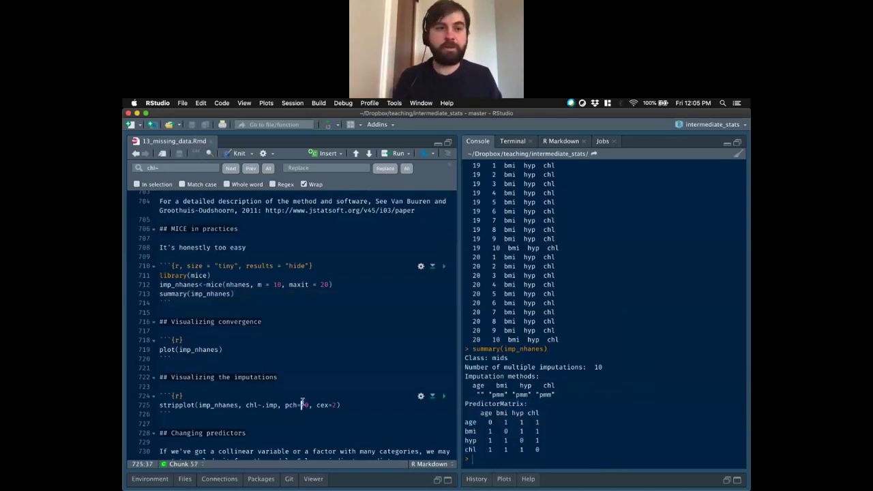
pyautogui.doubleClick(220, 350)
pyautogui.click(244, 406)
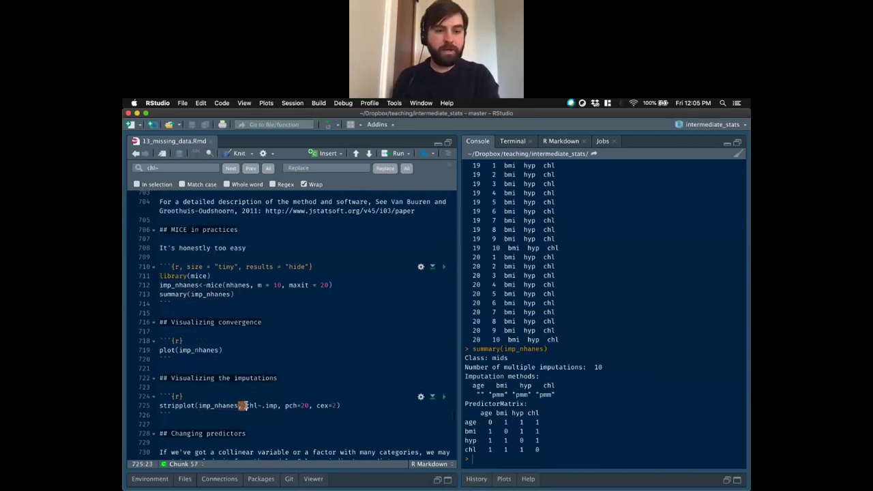
pyautogui.doubleClick(253, 406)
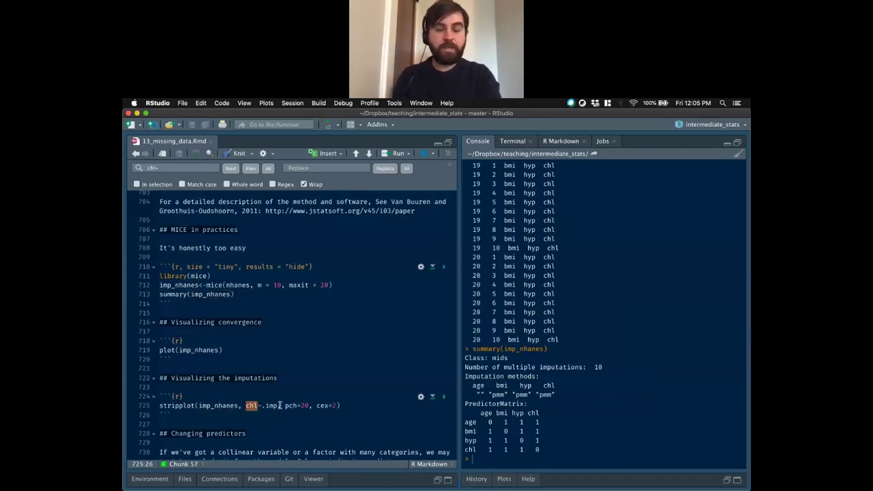
pyautogui.write('hyp')
pyautogui.click(287, 405)
pyautogui.tripleClick(290, 406)
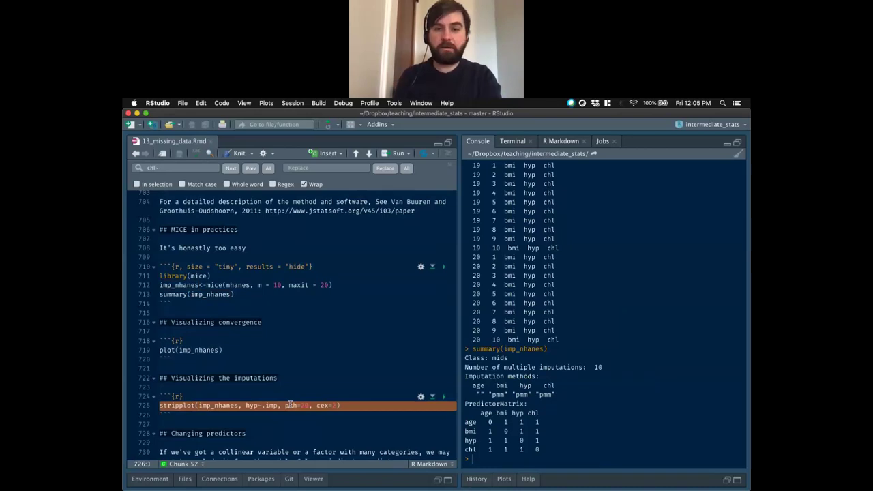
pyautogui.press('super+Return')
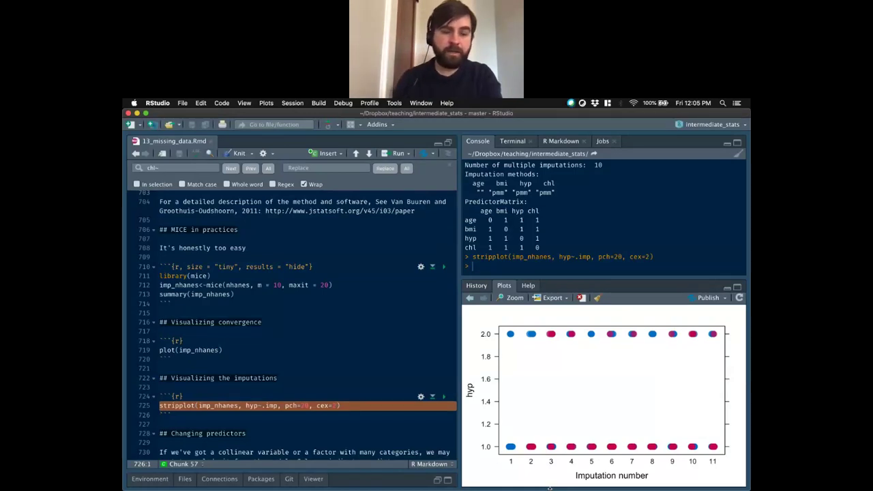
# Set the stripplot formula's variable back to chl and run the line to plot the chl imputations
pyautogui.doubleClick(251, 406)
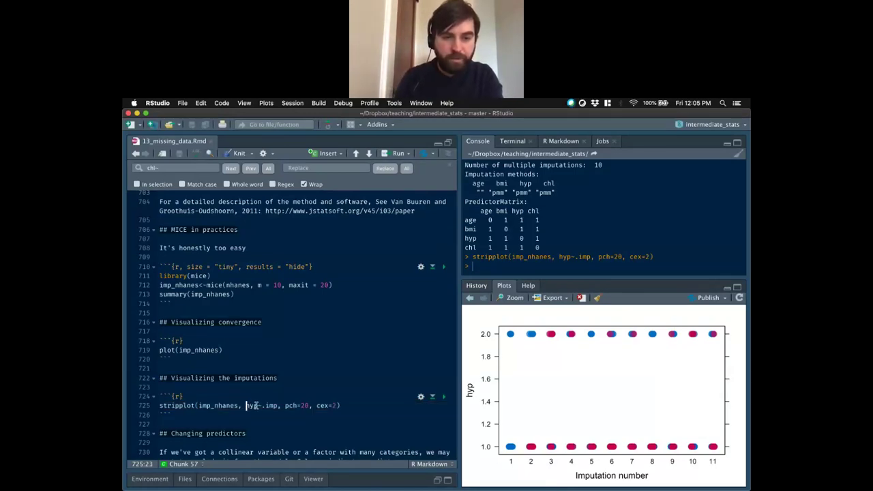
pyautogui.write('chl')
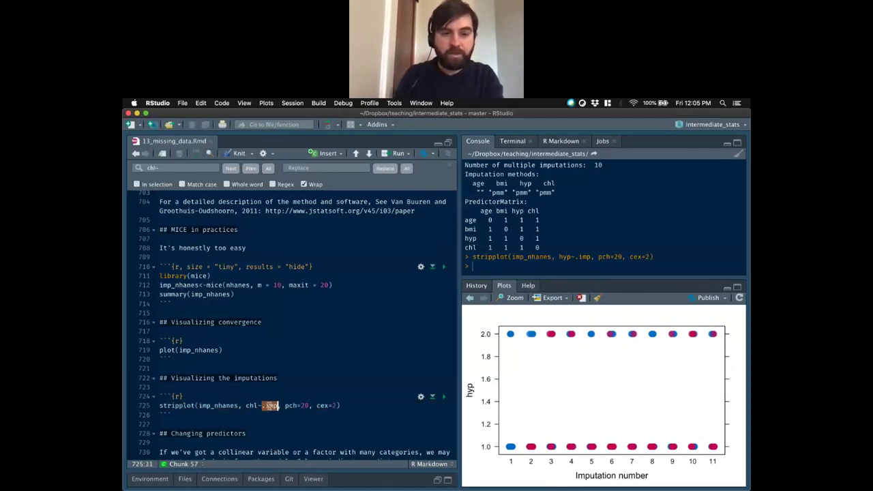
pyautogui.press('super+Return')
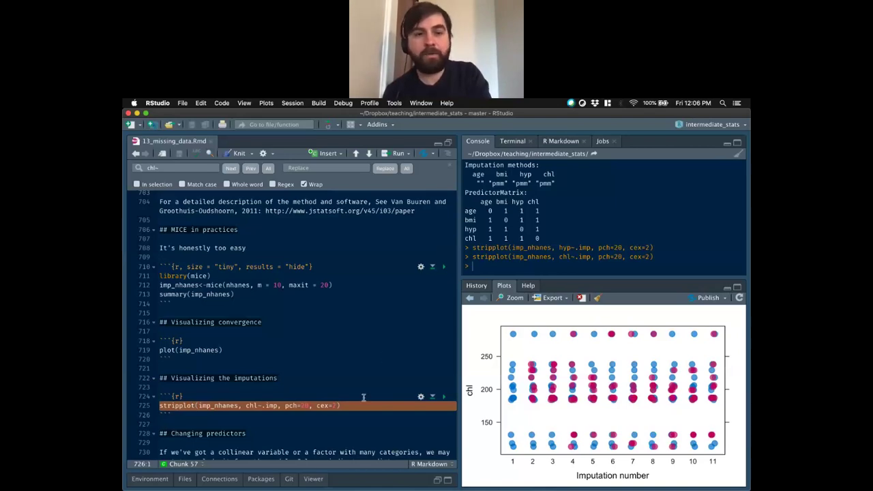
# Run the line meth<-imp_nhanes$method in the Imputation methods section to store the imputation methods
pyautogui.scroll(-5, 364, 398)
pyautogui.scroll(-4, 364, 398)
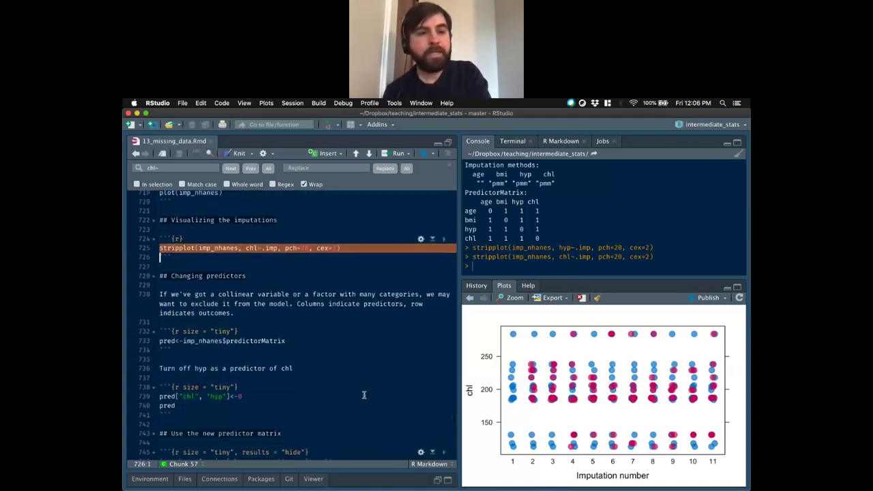
pyautogui.click(259, 387)
pyautogui.scroll(-7, 259, 388)
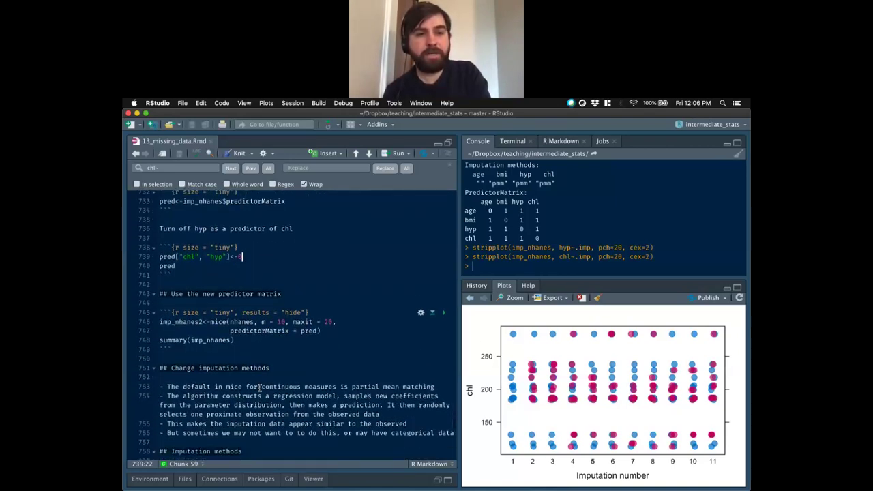
pyautogui.scroll(-10, 247, 339)
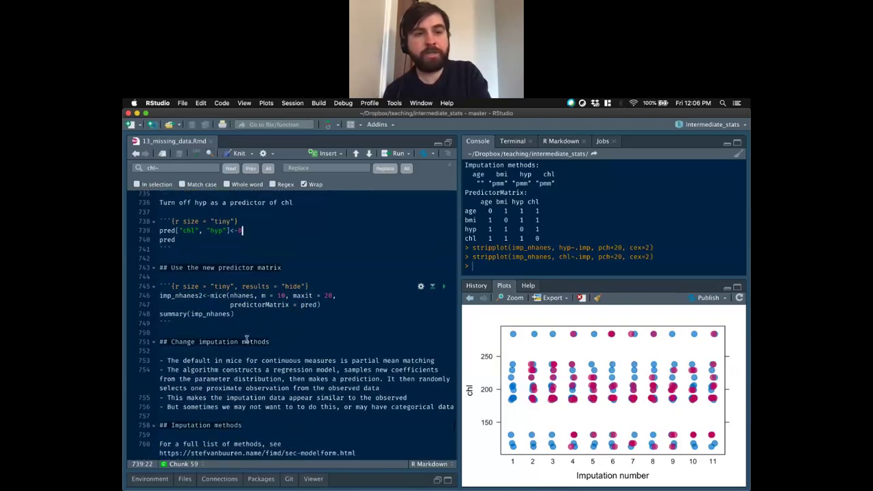
pyautogui.scroll(-1, 202, 320)
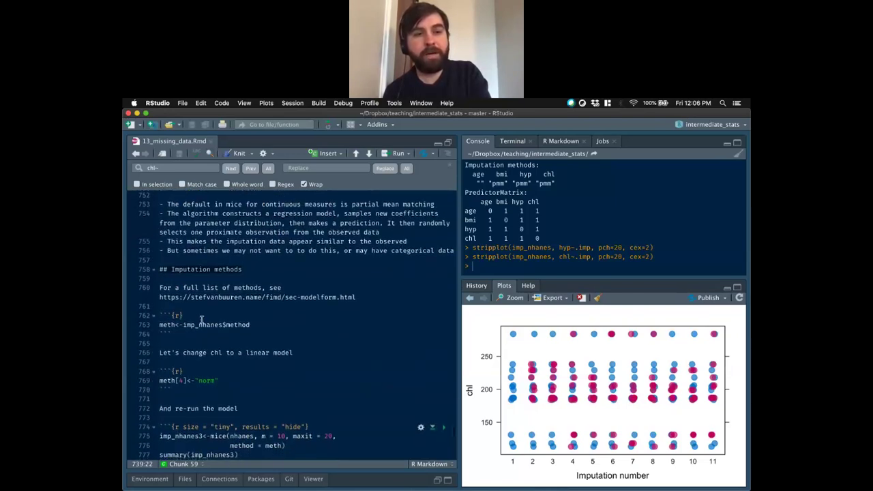
pyautogui.tripleClick(211, 325)
pyautogui.press('super+Return')
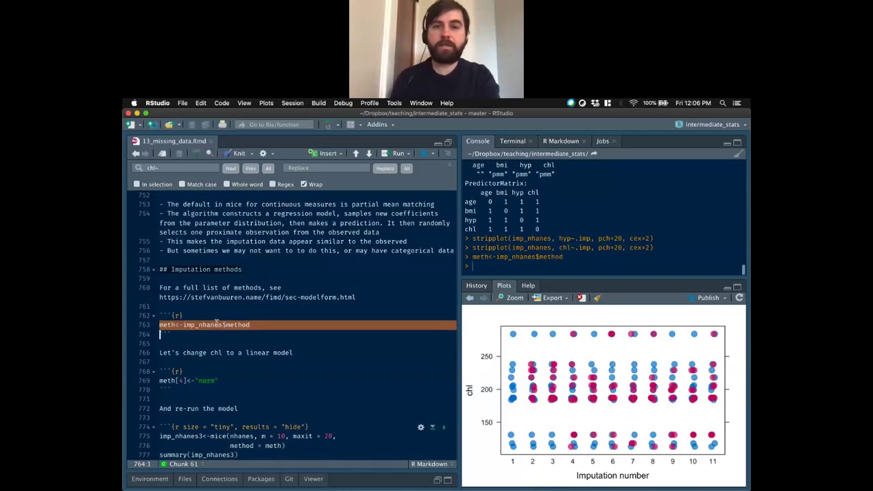
# Print the imp_nhanes object in the console and collapse the plot pane to enlarge the console
pyautogui.click(601, 243)
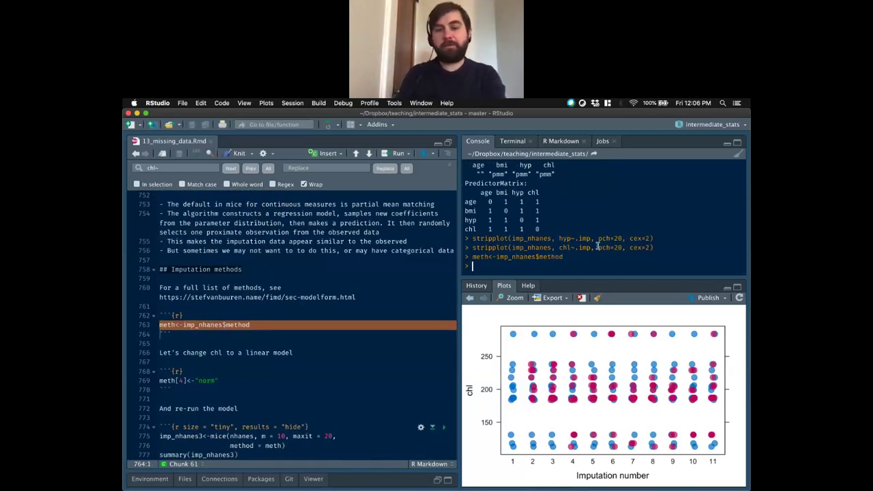
pyautogui.write('imp_nha')
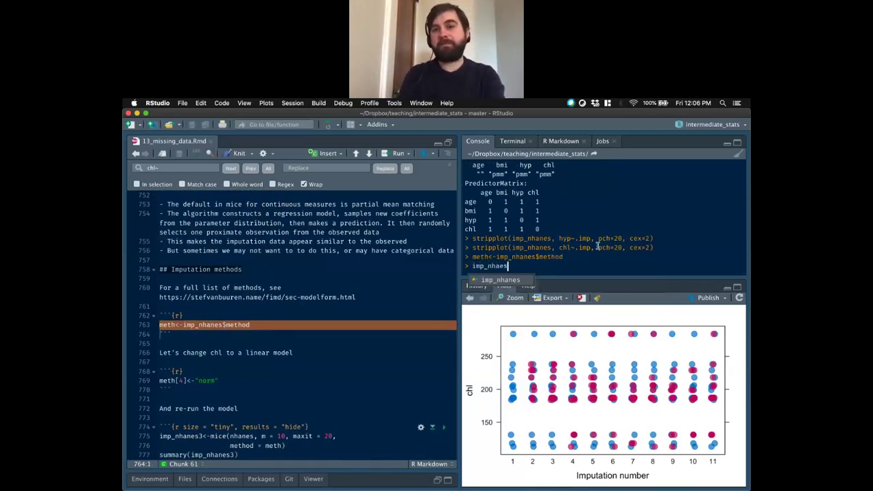
pyautogui.write('nes')
pyautogui.press('Return')
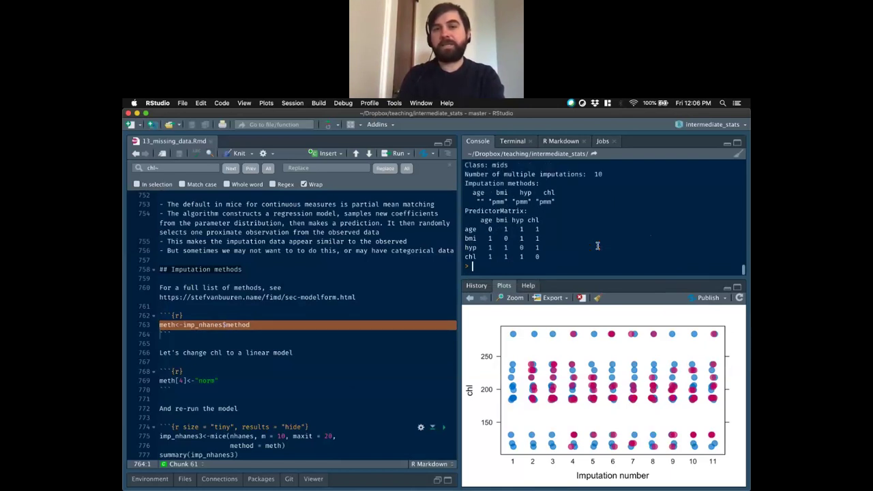
pyautogui.click(728, 288)
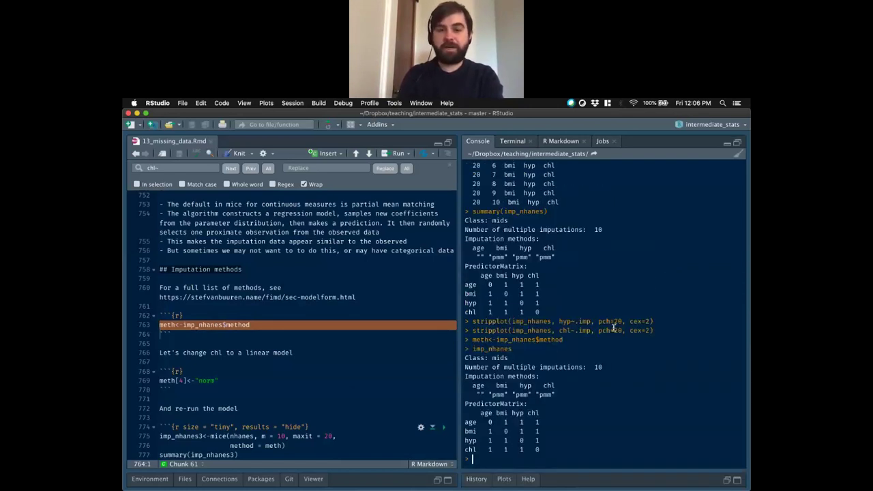
# Print the imputed values with imp_nhanes$imp in the console and review the output for each variable
pyautogui.write('imp_nha')
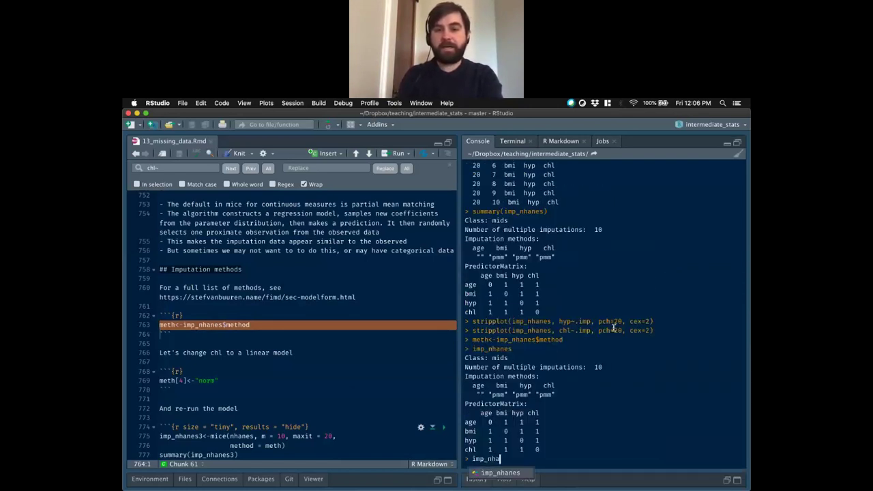
pyautogui.write('nes$')
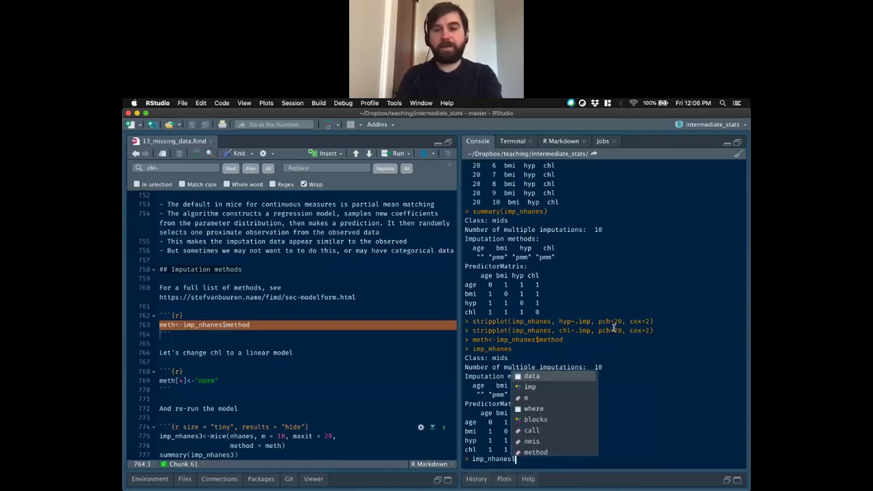
pyautogui.press('Down')
pyautogui.press('Down')
pyautogui.press('Down')
pyautogui.press('Down')
pyautogui.press('Down')
pyautogui.press('Down')
pyautogui.press('Down')
pyautogui.press('Down')
pyautogui.press('Down')
pyautogui.press('Down')
pyautogui.press('Down')
pyautogui.press('Down')
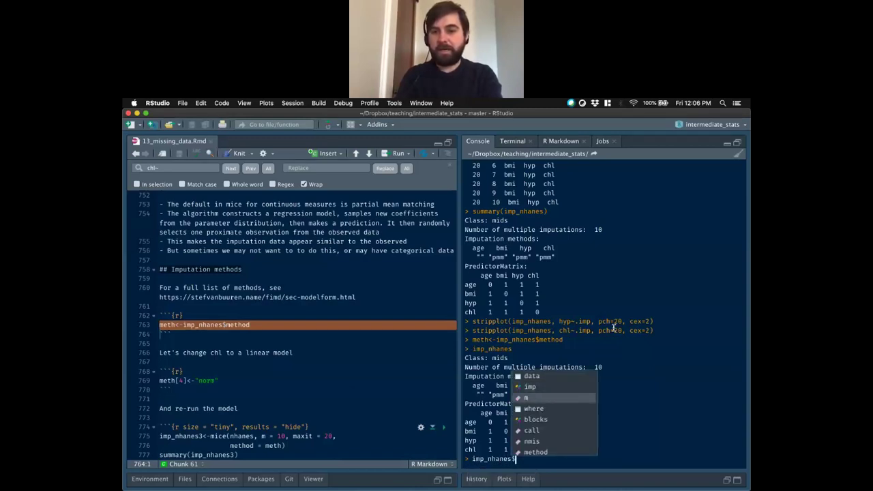
pyautogui.press('Up')
pyautogui.press('Up')
pyautogui.press('Up')
pyautogui.press('Up')
pyautogui.press('Up')
pyautogui.press('Up')
pyautogui.press('Up')
pyautogui.press('Up')
pyautogui.press('Up')
pyautogui.press('Up')
pyautogui.press('Up')
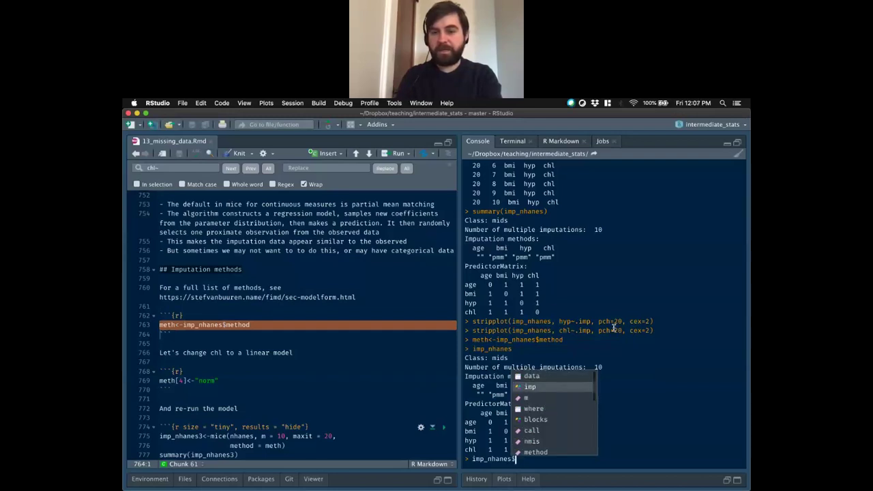
pyautogui.press('Return')
pyautogui.press('Return')
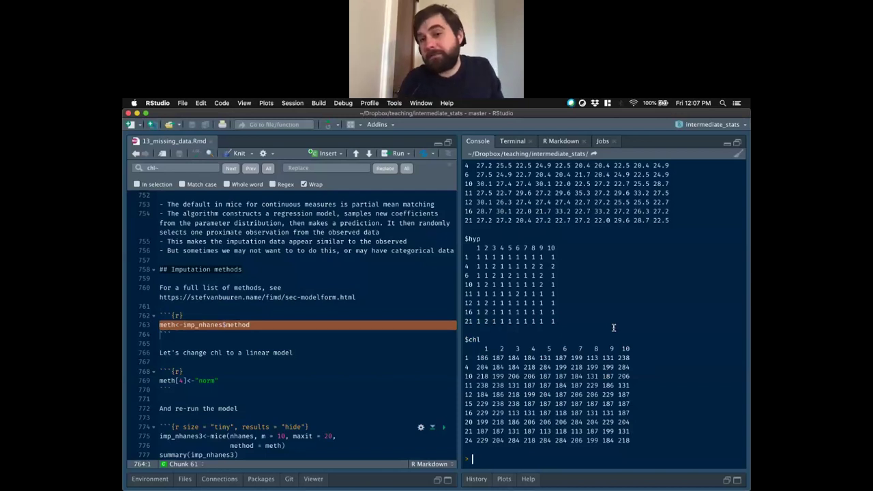
pyautogui.scroll(10, 497, 352)
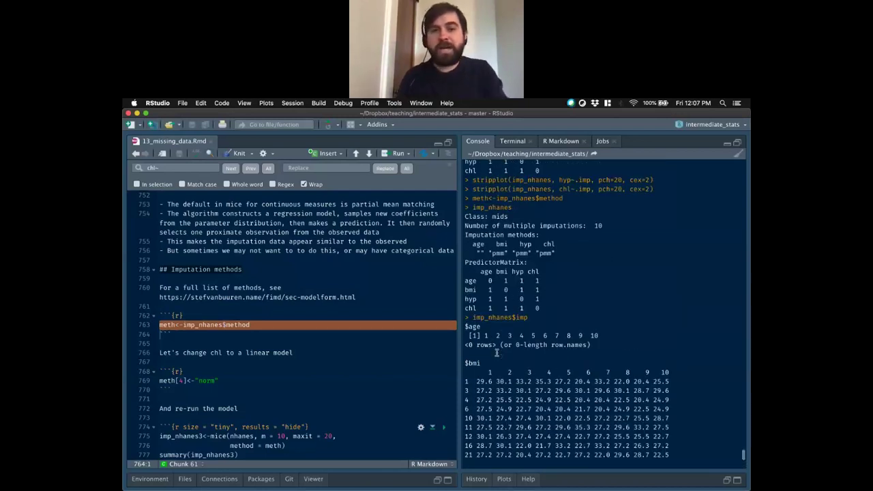
pyautogui.scroll(-10, 497, 352)
# Store a completed data set in the console with temp<-complete(imp_nhanes), correcting the misspelled object name
pyautogui.click(312, 355)
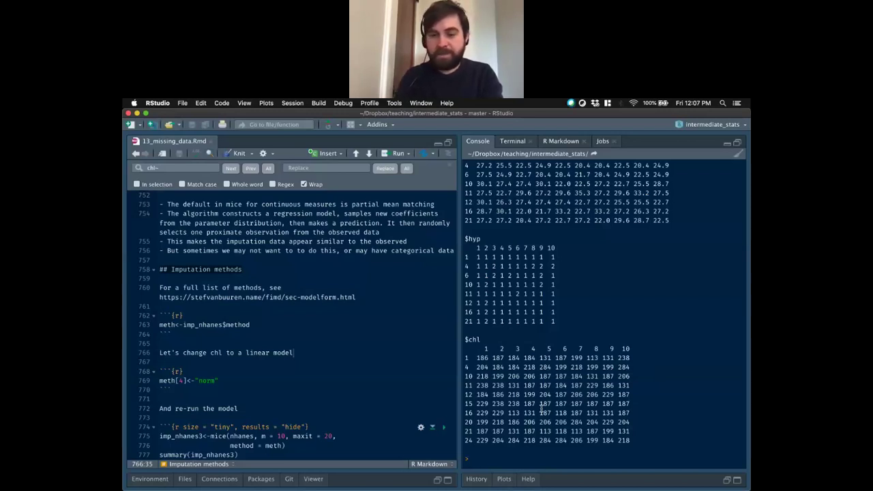
pyautogui.write('temp')
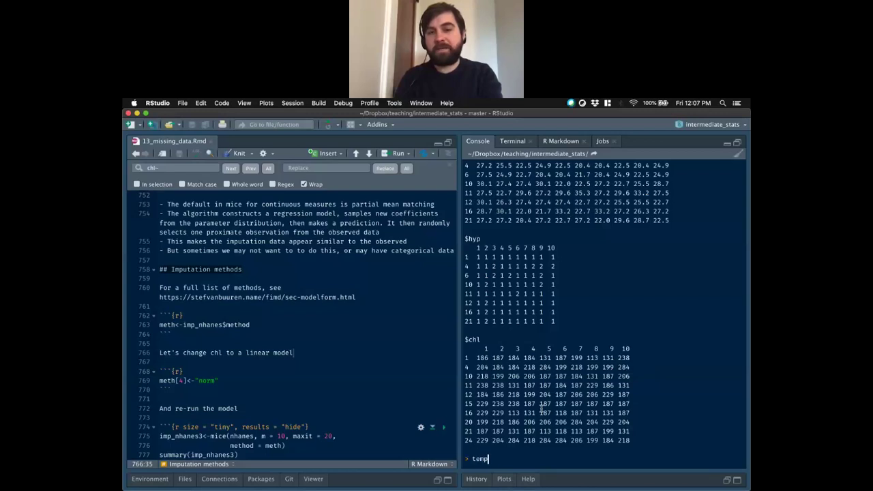
pyautogui.write('<-complete(')
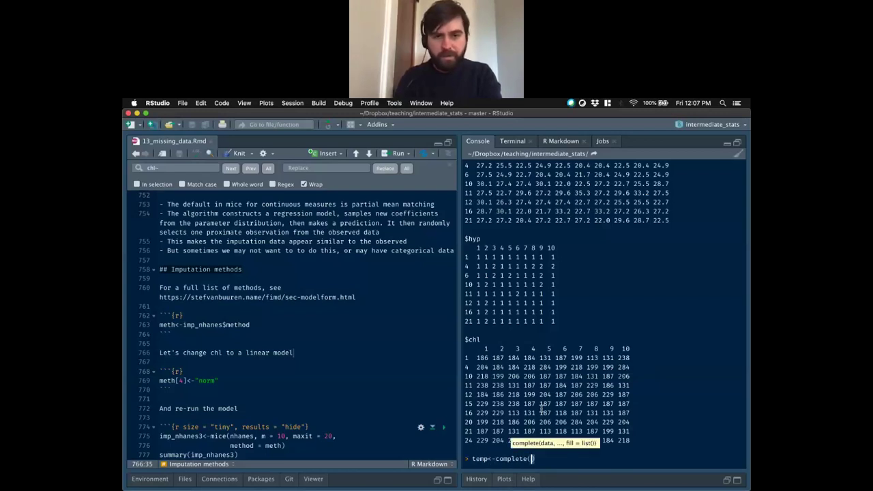
pyautogui.write('imp')
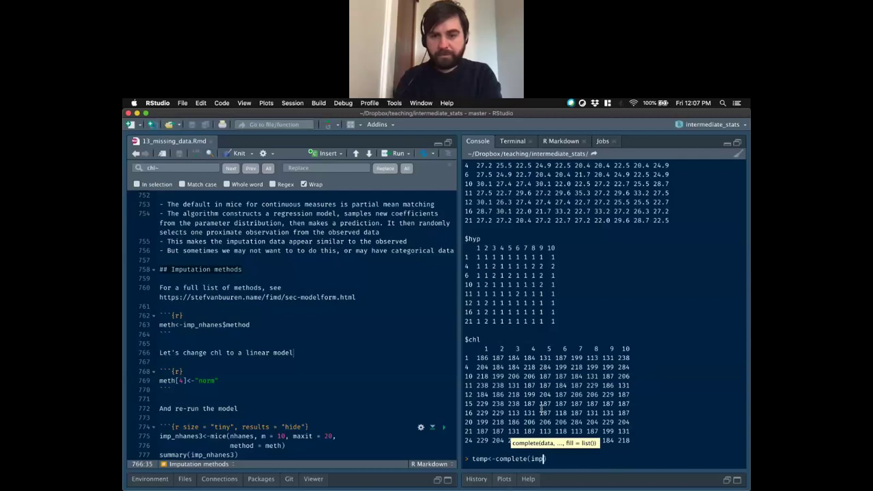
pyautogui.write('_nhane')
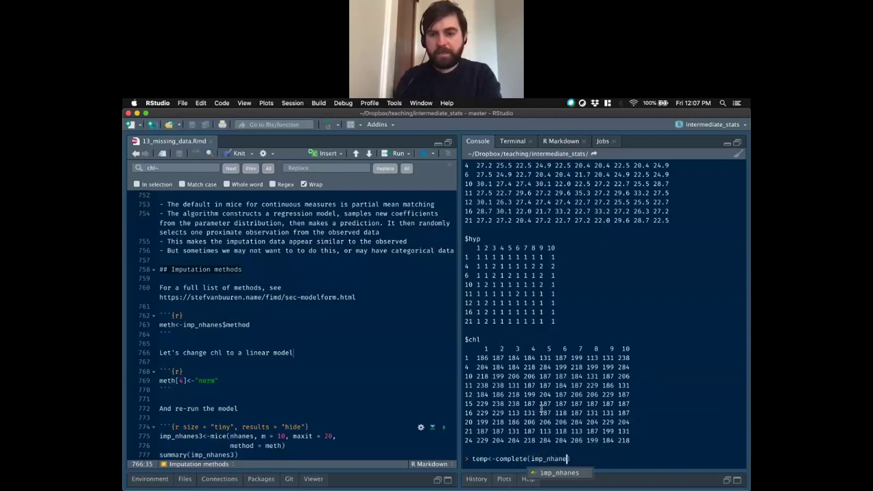
pyautogui.write('ss')
pyautogui.press('Return')
pyautogui.press('Up')
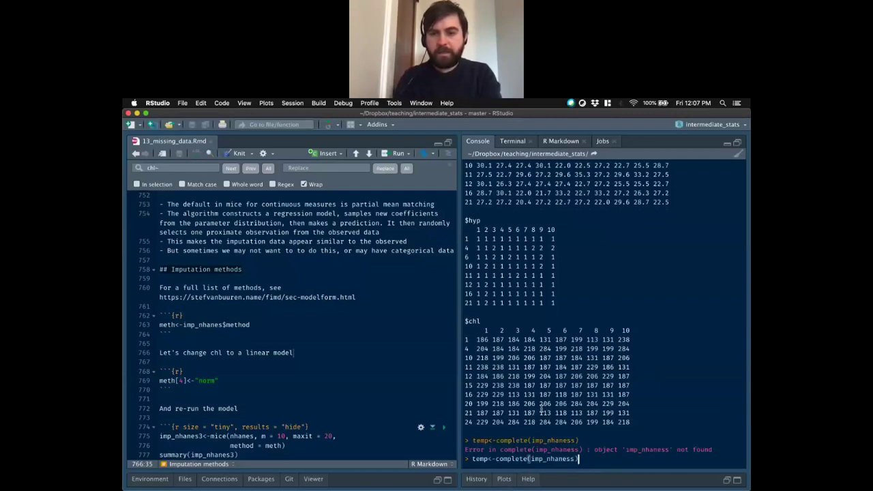
pyautogui.press('Left')
pyautogui.press('BackSpace')
pyautogui.press('Return')
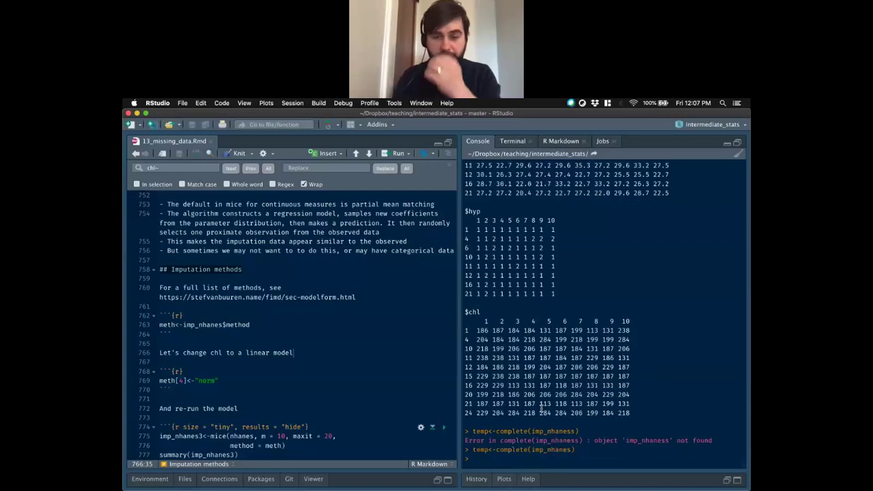
# Inspect the completed data set's first rows and structure with head(temp) and str(temp)
pyautogui.write('head(temp)')
pyautogui.press('Return')
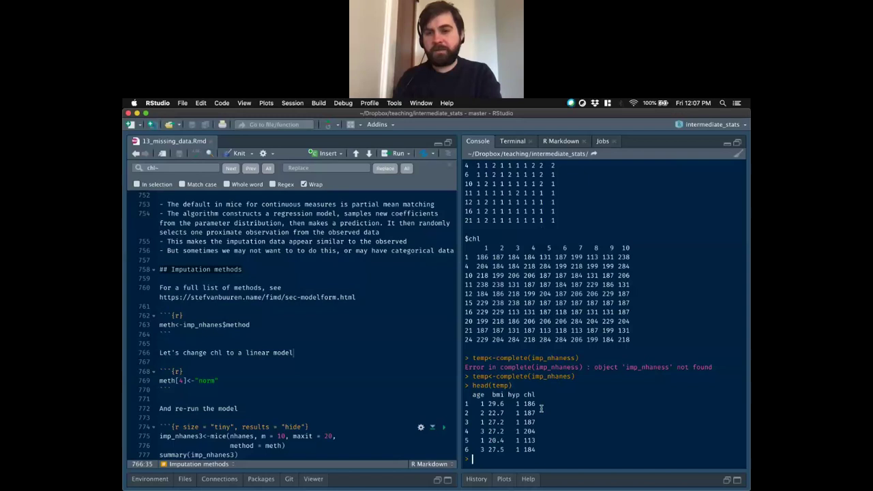
pyautogui.write('str(temp)')
pyautogui.press('Return')
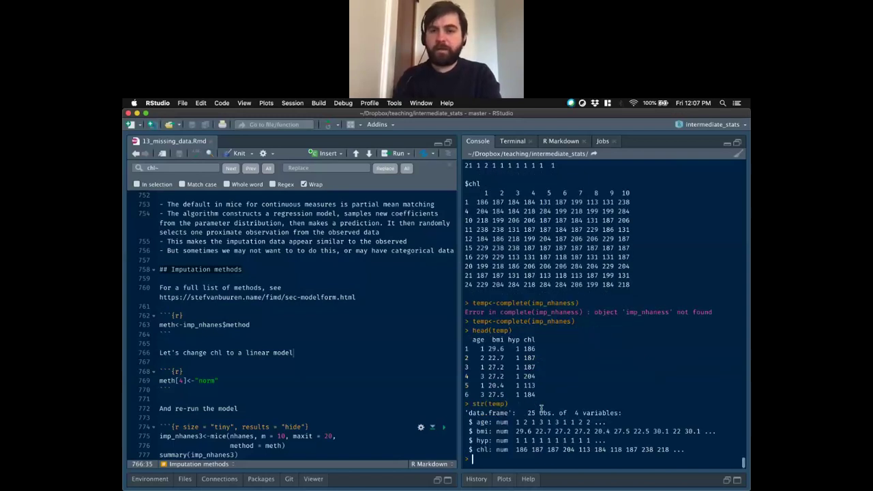
# Rerun the completion in the console as temp<-mice::complete(imp_nhanes) and show its first rows with head(temp)
pyautogui.press('Up')
pyautogui.press('Up')
pyautogui.press('Up')
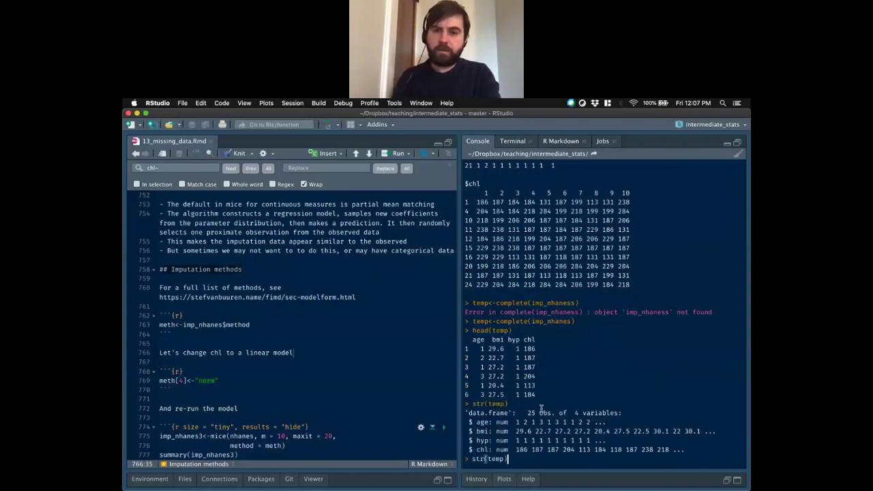
pyautogui.press('Left')
pyautogui.press('Left')
pyautogui.press('Left')
pyautogui.press('Left')
pyautogui.press('Left')
pyautogui.press('Left')
pyautogui.press('Left')
pyautogui.press('Left')
pyautogui.press('Left')
pyautogui.press('Left')
pyautogui.press('Left')
pyautogui.press('Left')
pyautogui.press('Left')
pyautogui.press('Left')
pyautogui.press('Left')
pyautogui.press('Left')
pyautogui.press('Left')
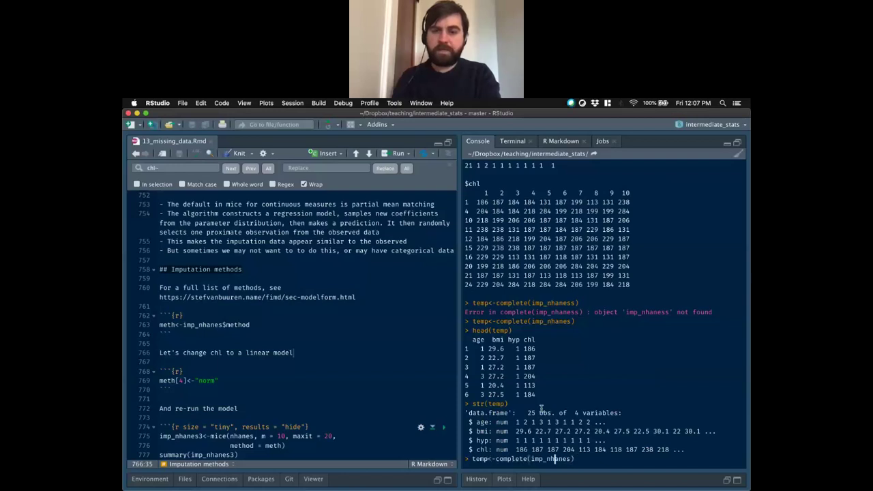
pyautogui.press('Left')
pyautogui.press('Left')
pyautogui.press('Left')
pyautogui.write('mice')
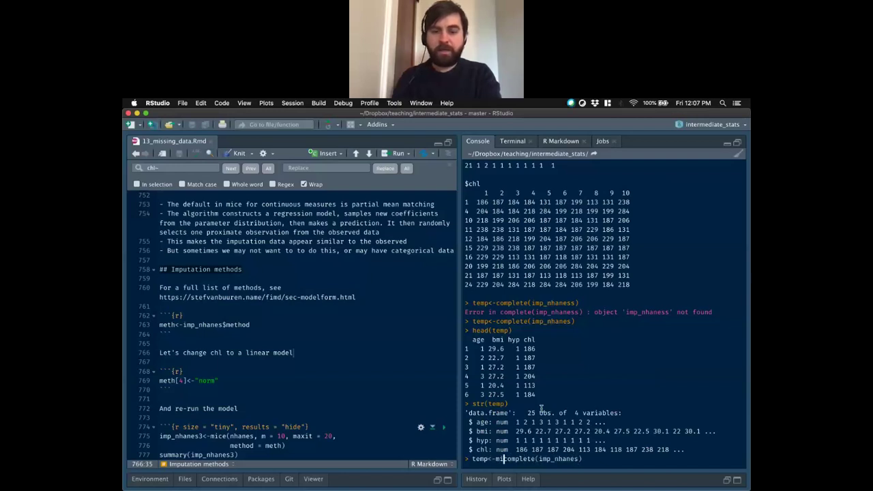
pyautogui.write('::')
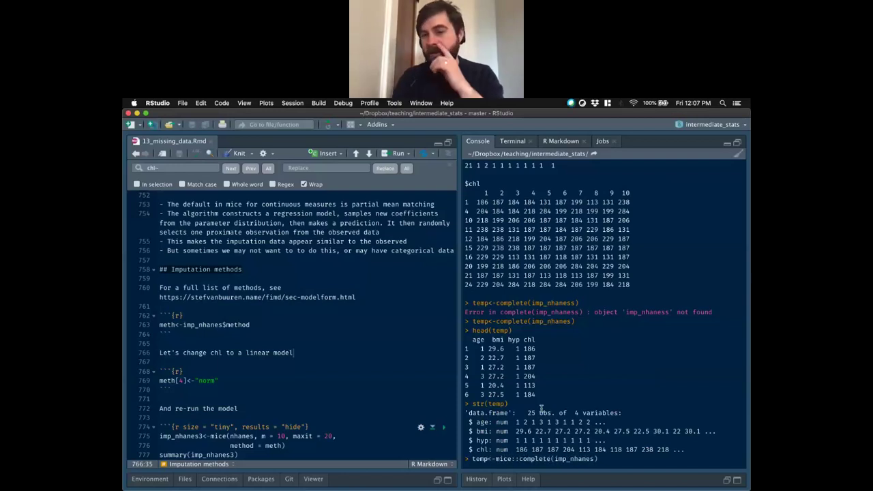
pyautogui.press('Return')
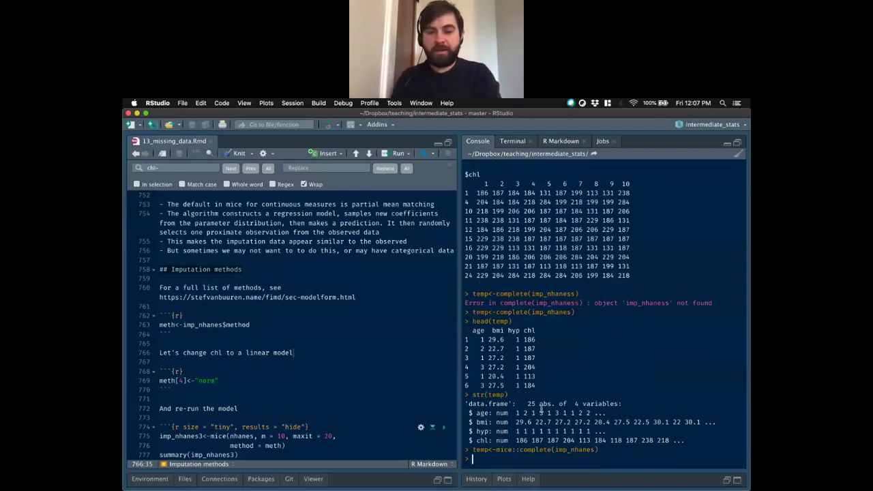
pyautogui.write('head(temp)')
pyautogui.press('Return')
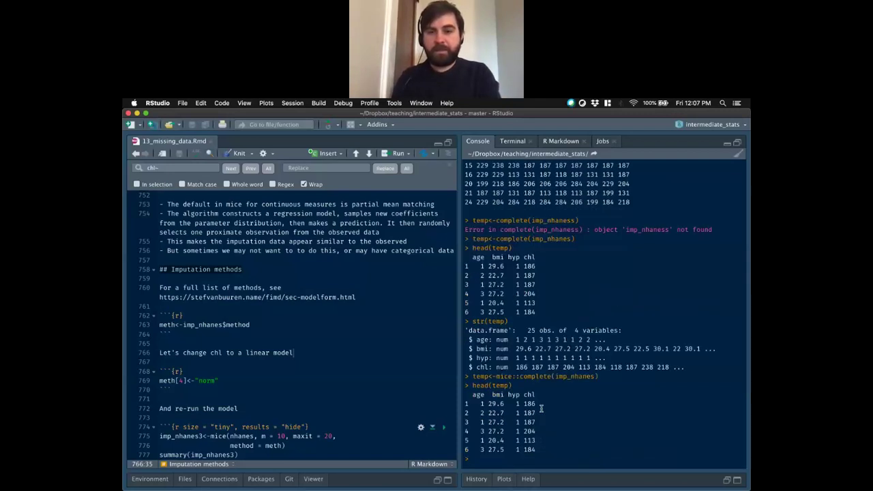
# Store all imputations in long format with temp<-mice::complete(imp_nhanes, action = "long") and show the first rows with head(temp)
pyautogui.press('Up')
pyautogui.press('Up')
pyautogui.press('Left')
pyautogui.write(', ')
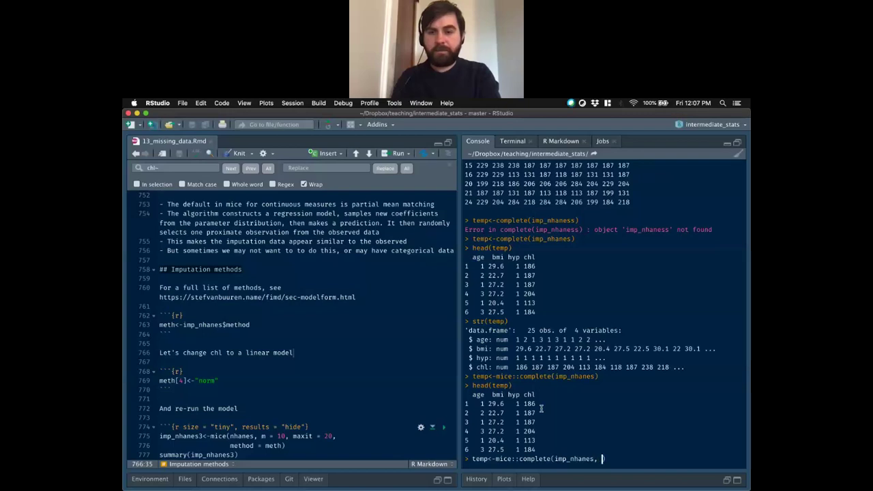
pyautogui.write('action =')
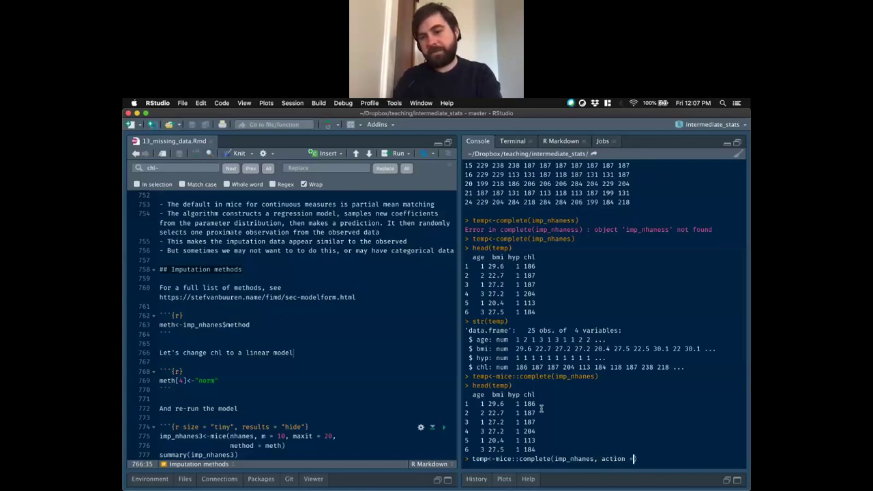
pyautogui.write(' "lon')
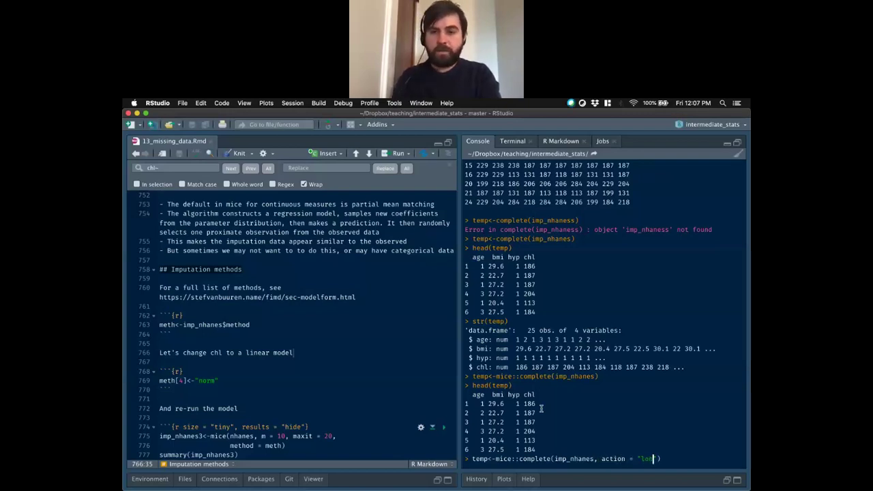
pyautogui.write('g')
pyautogui.press('Return')
pyautogui.write('head(tem')
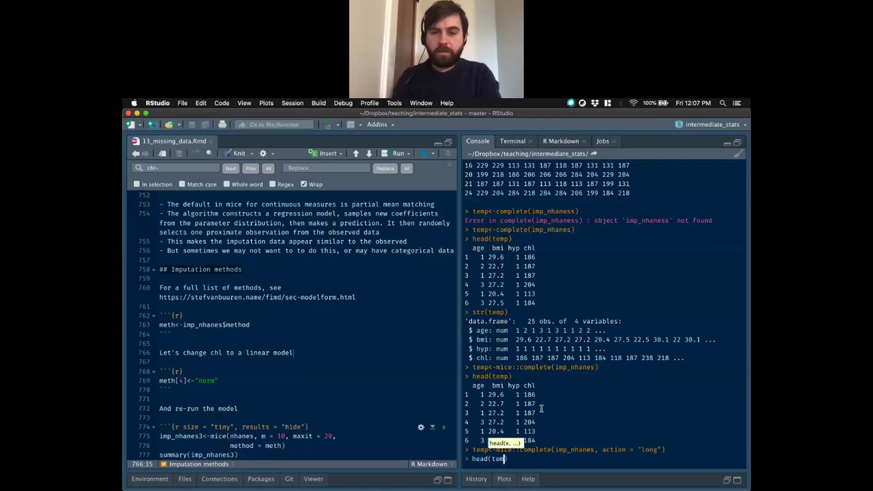
pyautogui.write('p')
pyautogui.press('Return')
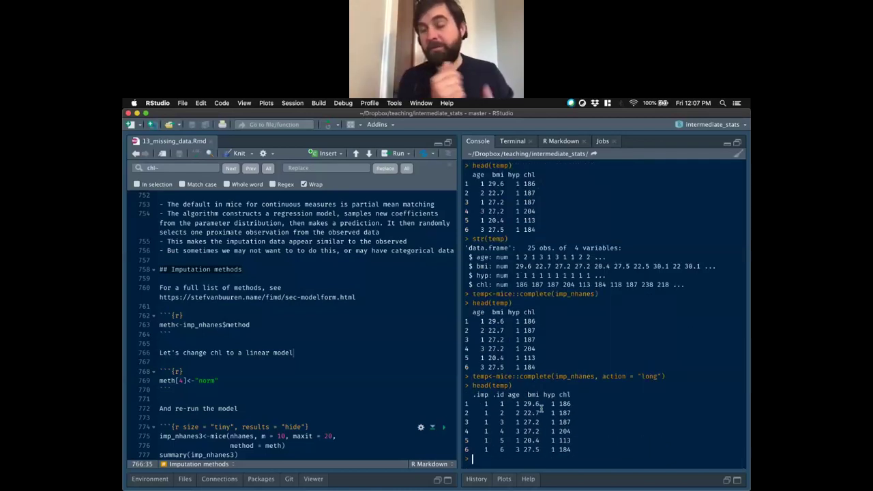
# Compare the row counts with nrow(nhanes) and nrow(temp), and show the last rows of the long data with tail(temp)
pyautogui.write('nr')
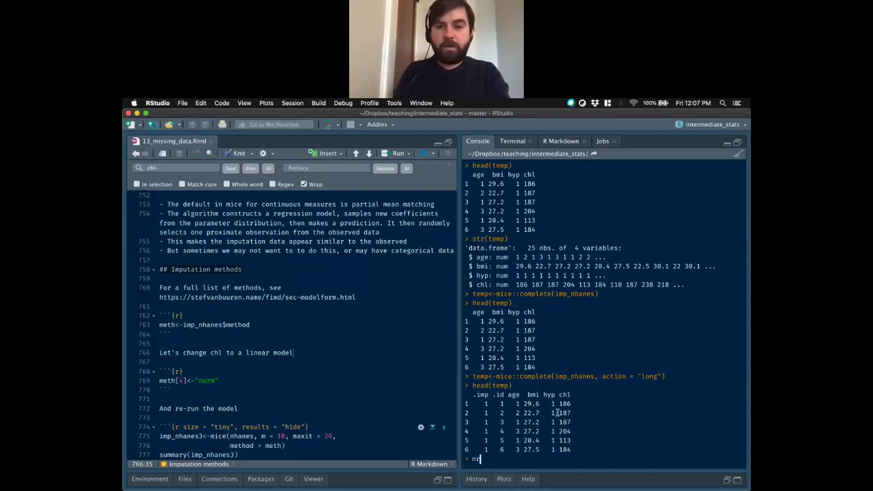
pyautogui.write('ow(nha')
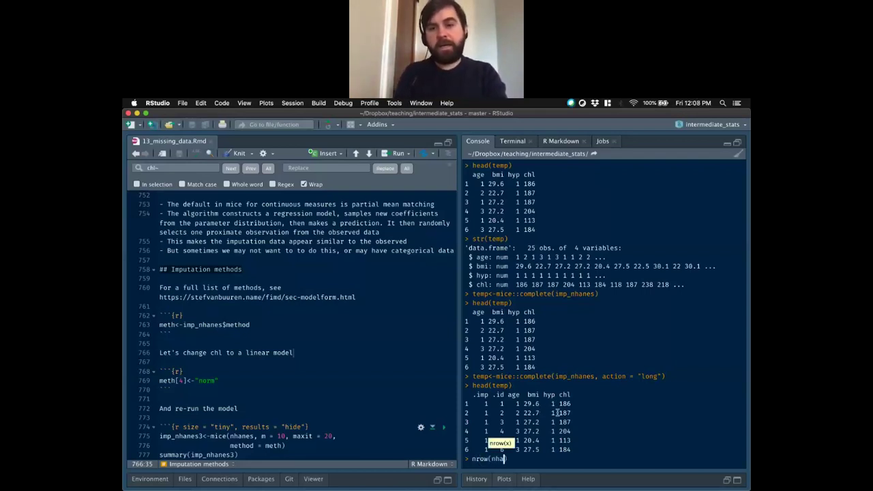
pyautogui.write('nes')
pyautogui.press('Return')
pyautogui.write('nrow(temp')
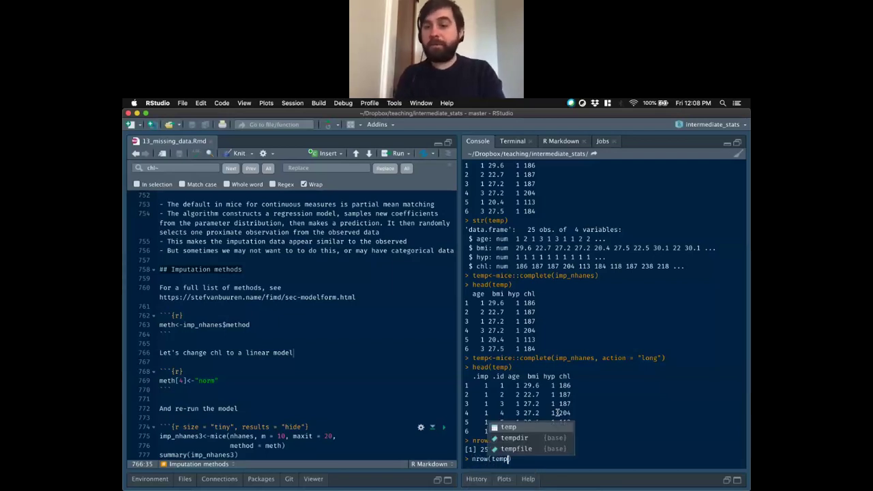
pyautogui.write(')')
pyautogui.press('Return')
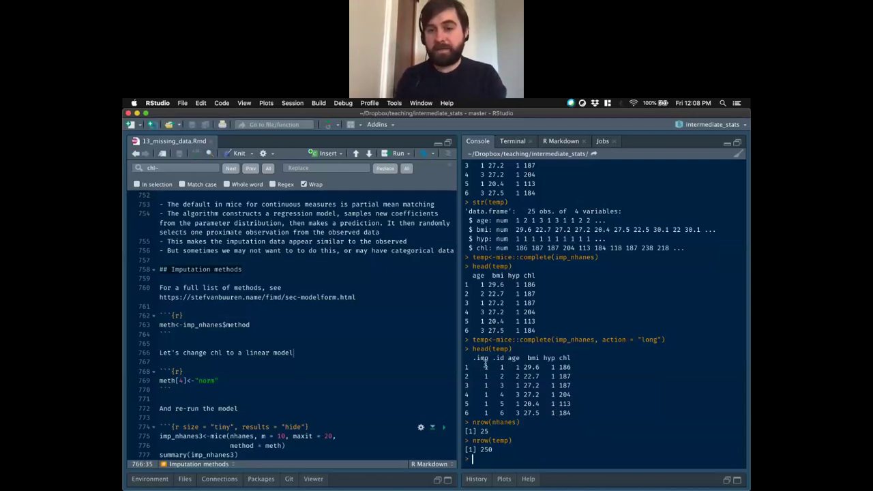
pyautogui.write('tail(temp)')
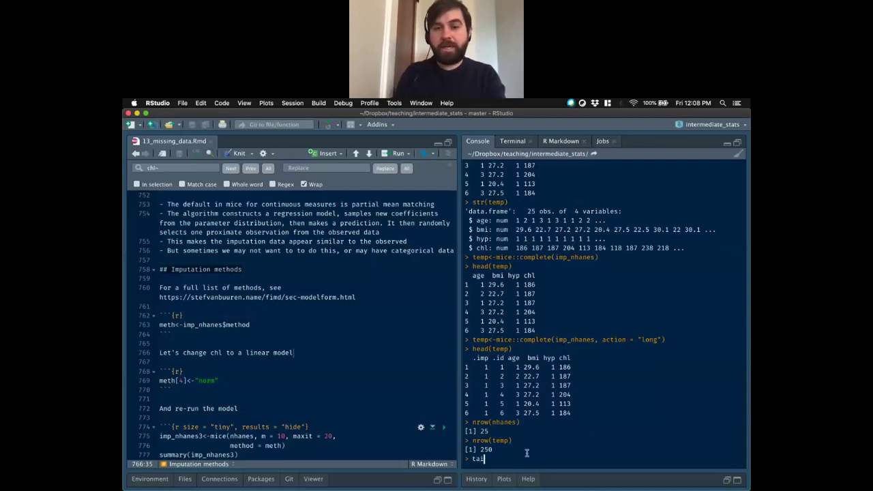
pyautogui.press('Return')
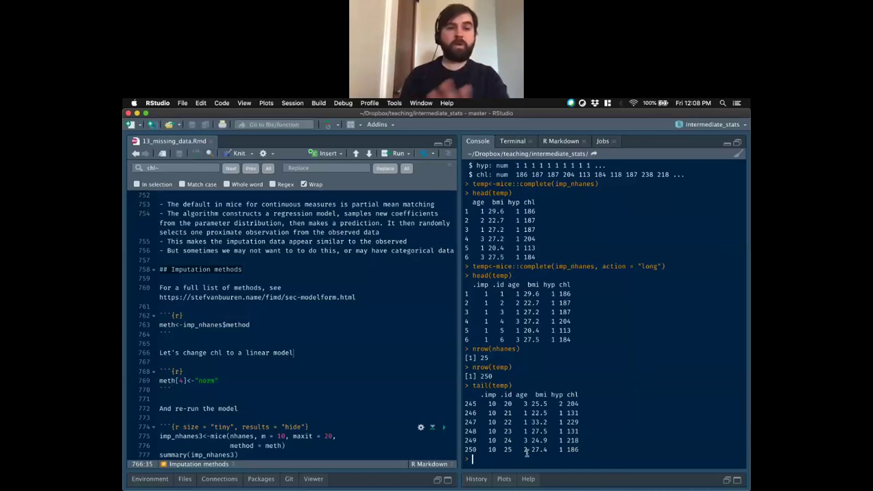
# Run the script line meth<-imp_nhanes$method, and print imp_nhanes$method in the console to review each variable's imputation method
pyautogui.click(239, 325)
pyautogui.press('super+Return')
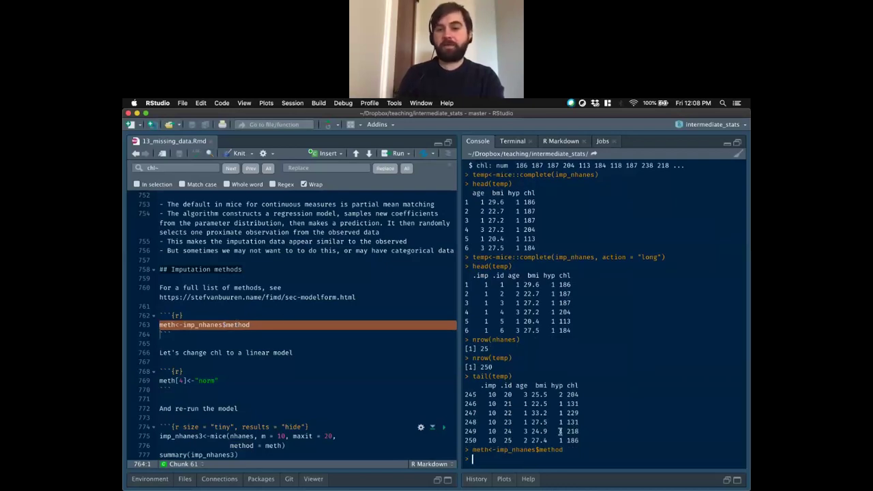
pyautogui.write('imp_')
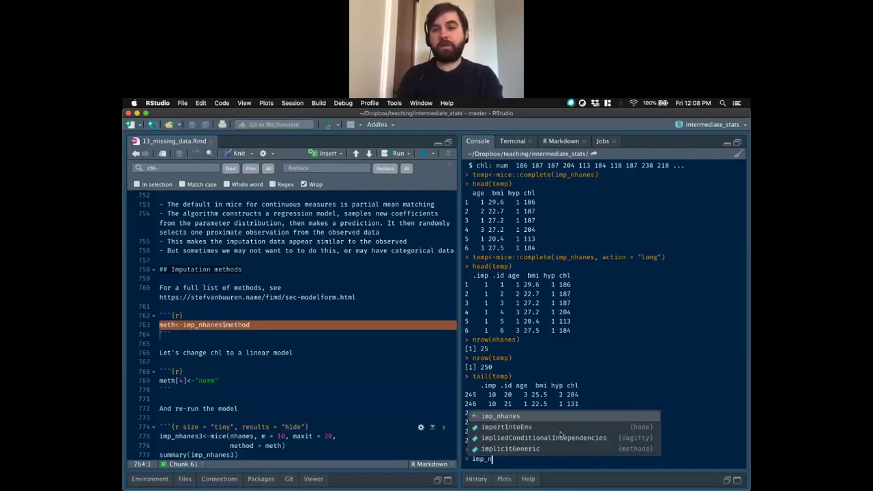
pyautogui.write('nha')
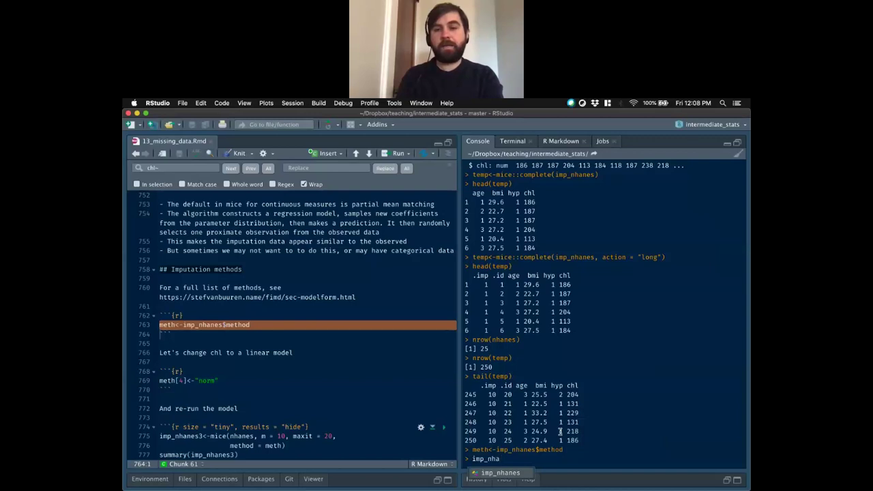
pyautogui.write('nes$')
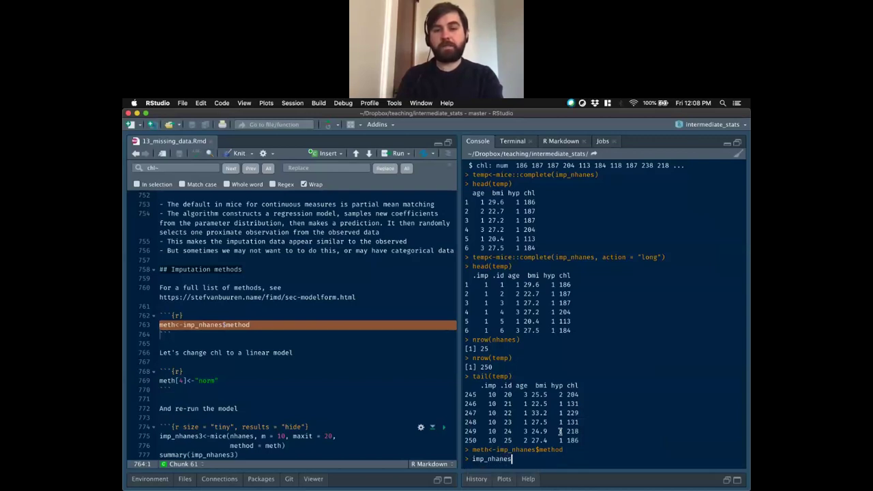
pyautogui.write('metho')
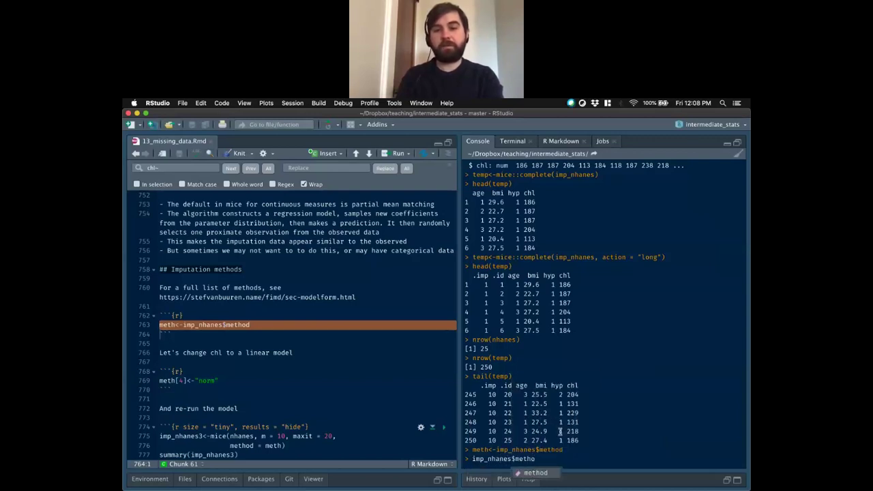
pyautogui.write('d')
pyautogui.press('Return')
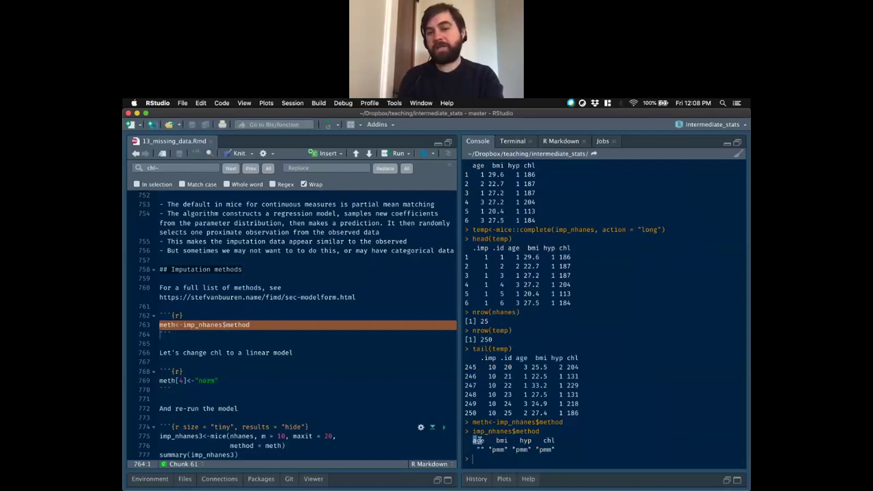
pyautogui.moveTo(473, 441); pyautogui.dragTo(556, 450)
pyautogui.click(507, 451)
pyautogui.click(548, 441)
pyautogui.click(556, 450)
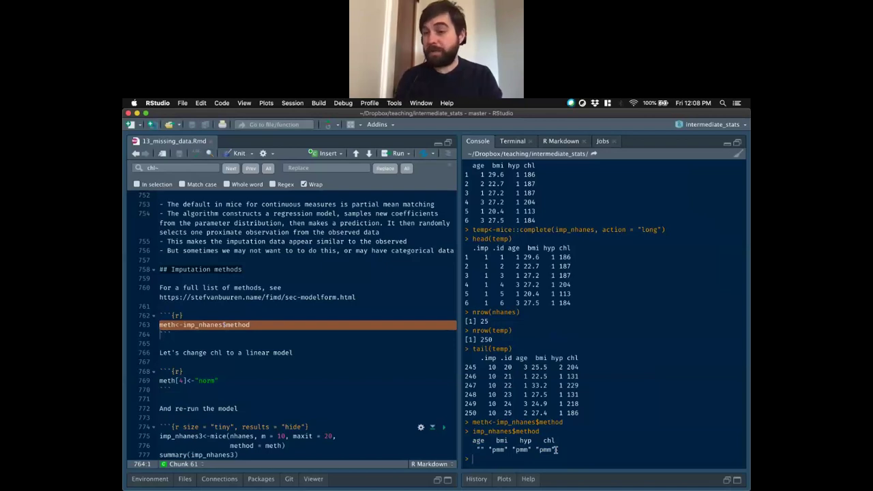
# Reopen the chl imputation plot and run the script line meth[4]<-"norm" to set chl's imputation method to a linear model
pyautogui.click(301, 369)
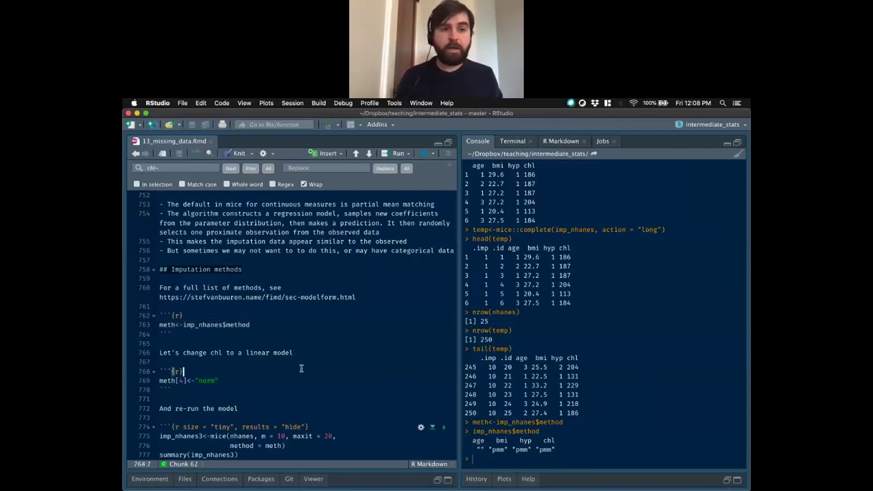
pyautogui.click(220, 381)
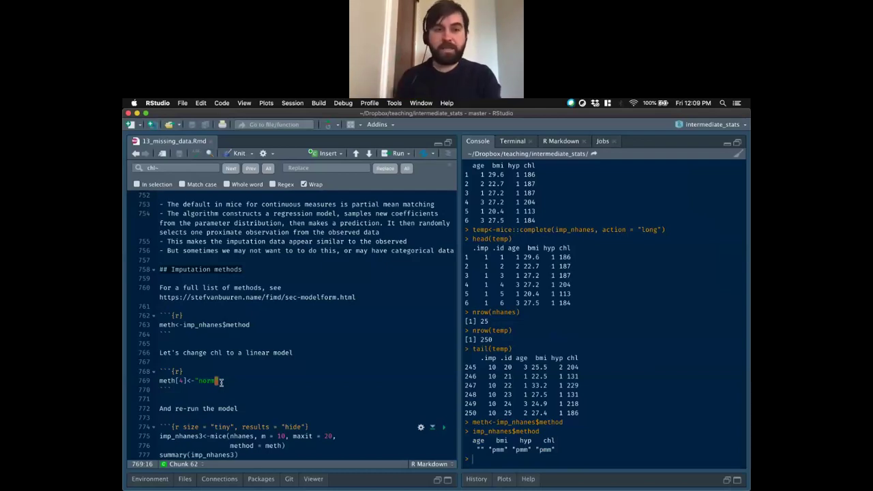
pyautogui.click(507, 479)
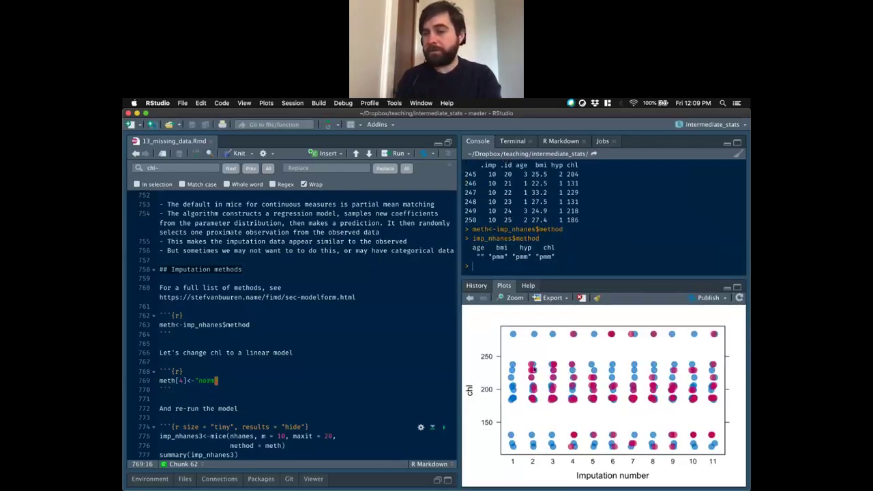
pyautogui.press('super+Return')
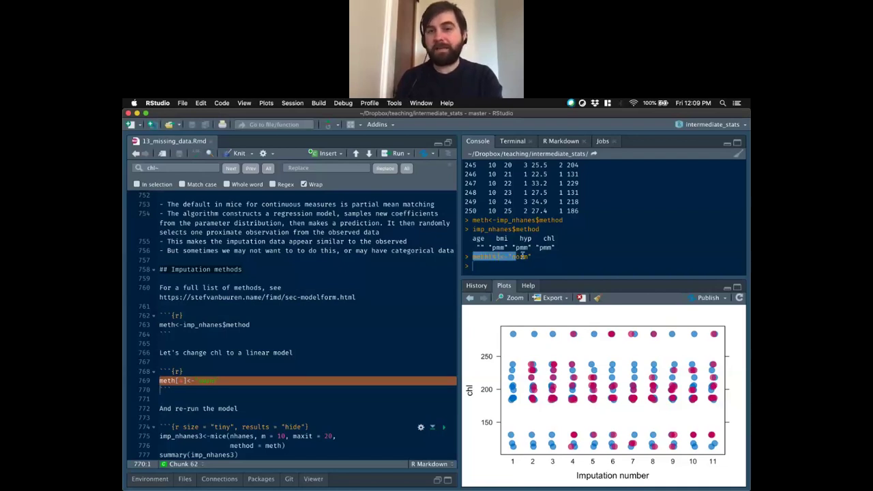
# Run the imp_nhanes3 mice call on nhanes with m = 10, maxit = 20 and method = meth from the script
pyautogui.click(289, 391)
pyautogui.scroll(-2, 289, 391)
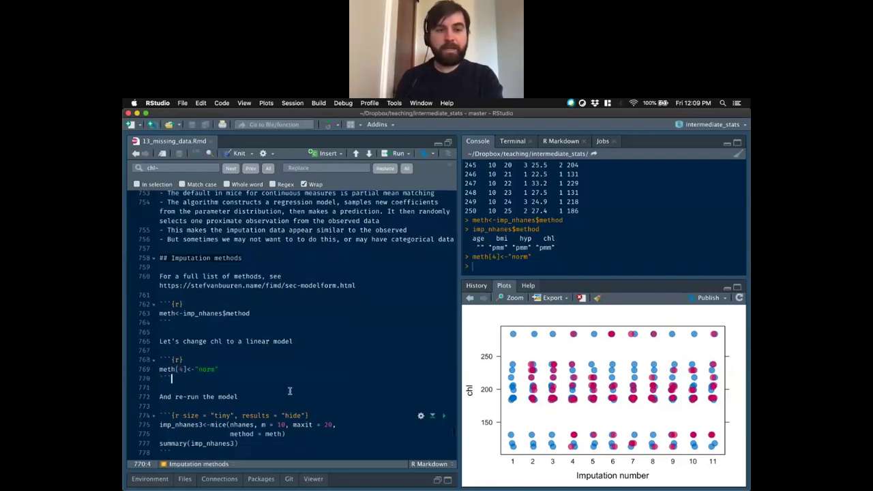
pyautogui.click(287, 408)
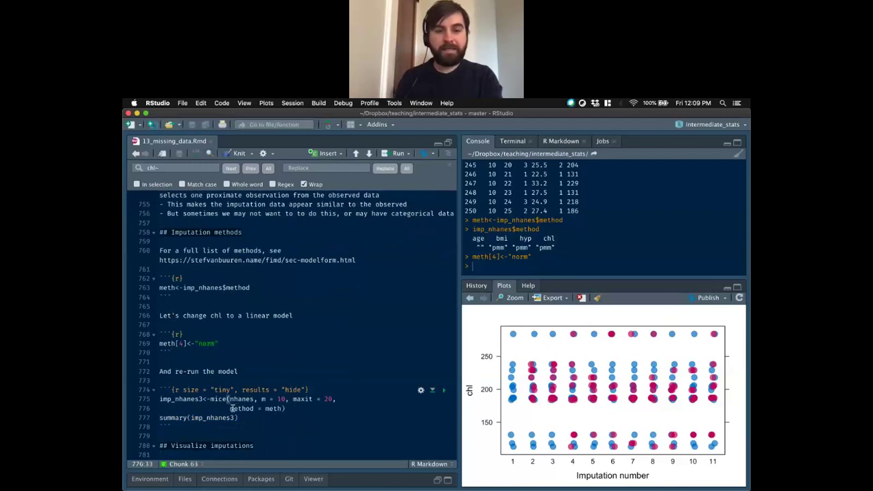
pyautogui.moveTo(230, 408); pyautogui.dragTo(285, 408)
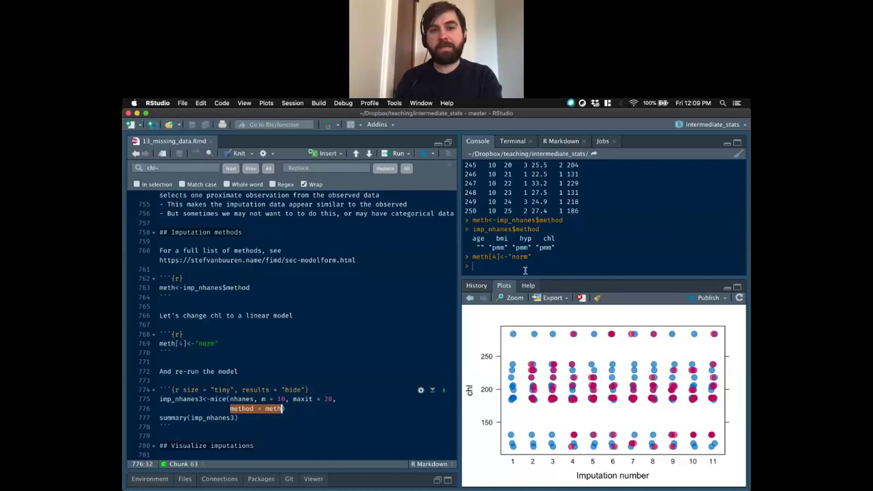
pyautogui.moveTo(288, 408); pyautogui.dragTo(154, 399)
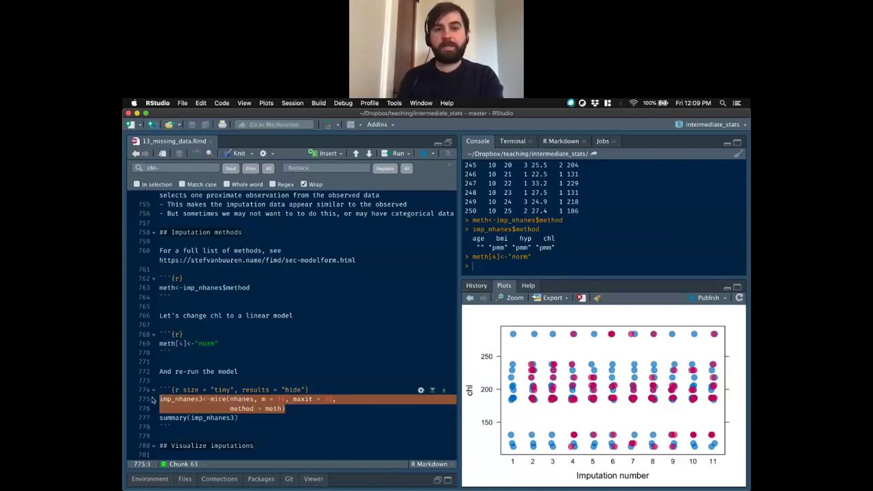
pyautogui.press('super+Return')
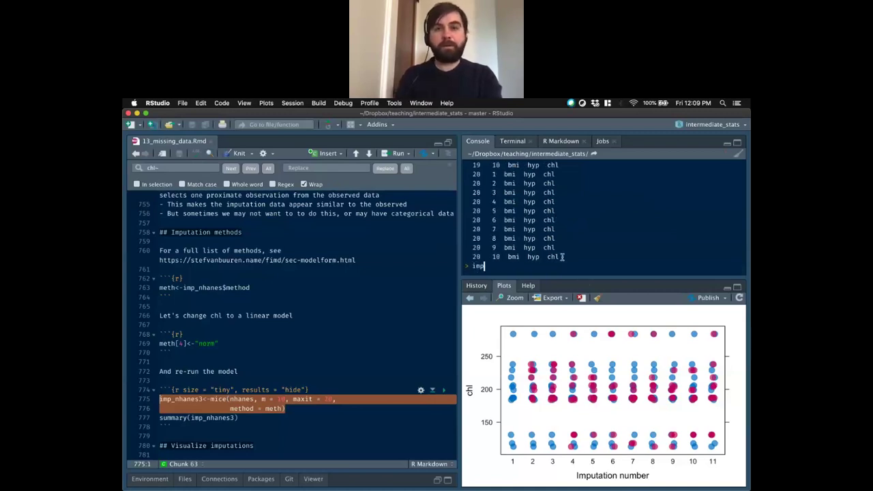
# Print imp_nhanes3$method in the console to check the imputation method used for each variable
pyautogui.write('_nhanes')
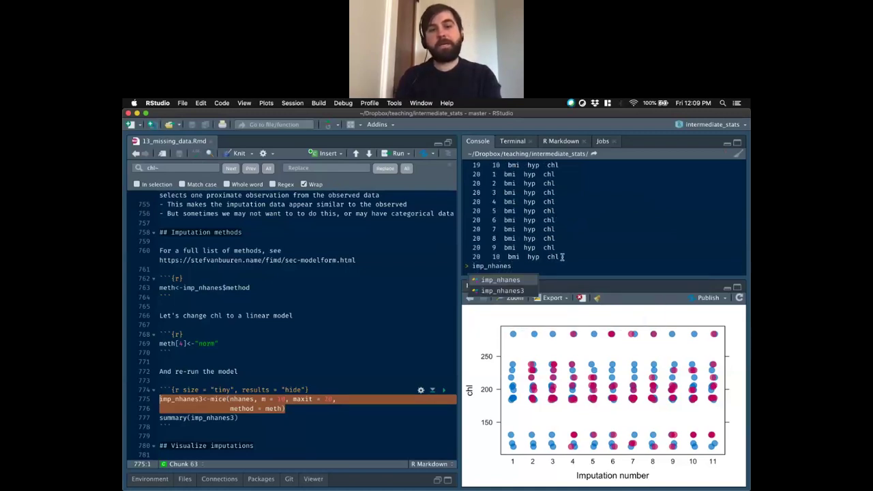
pyautogui.write('3$method')
pyautogui.press('Return')
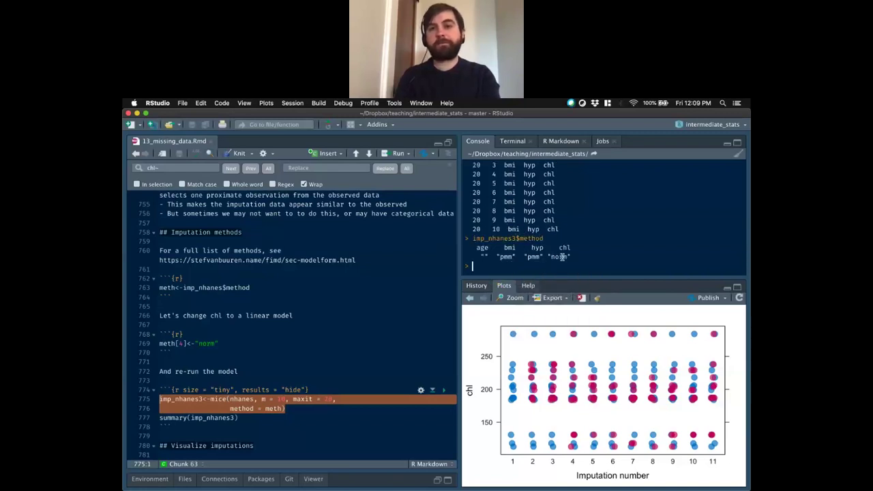
pyautogui.moveTo(551, 257); pyautogui.dragTo(571, 256)
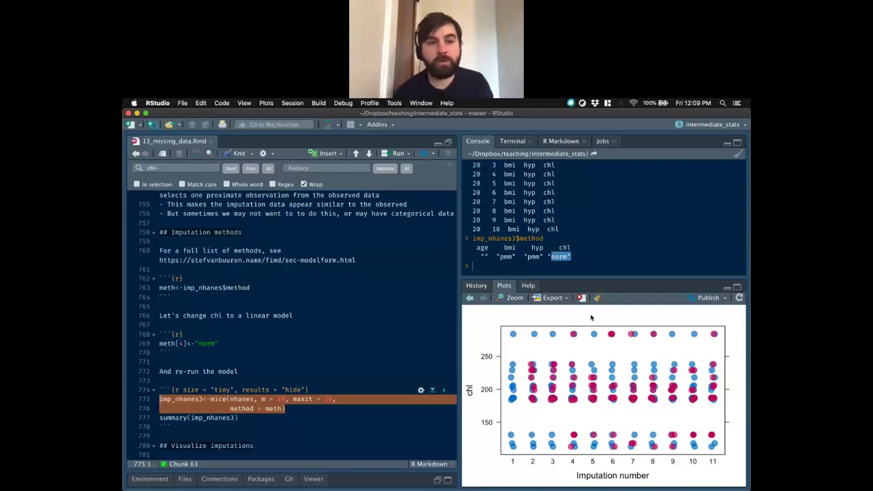
pyautogui.click(550, 265)
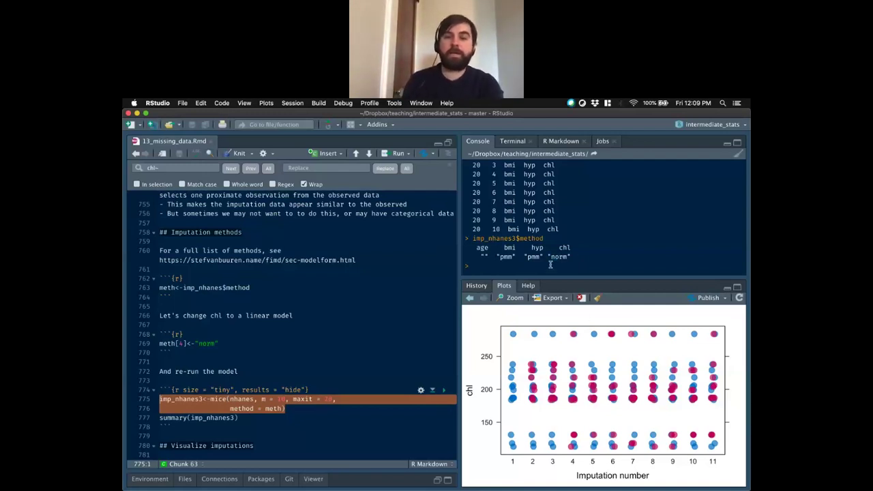
pyautogui.press('Up')
pyautogui.press('Up')
pyautogui.press('Up')
pyautogui.press('Down')
pyautogui.press('Down')
pyautogui.press('Down')
pyautogui.press('Up')
pyautogui.press('Up')
pyautogui.press('Up')
pyautogui.press('Up')
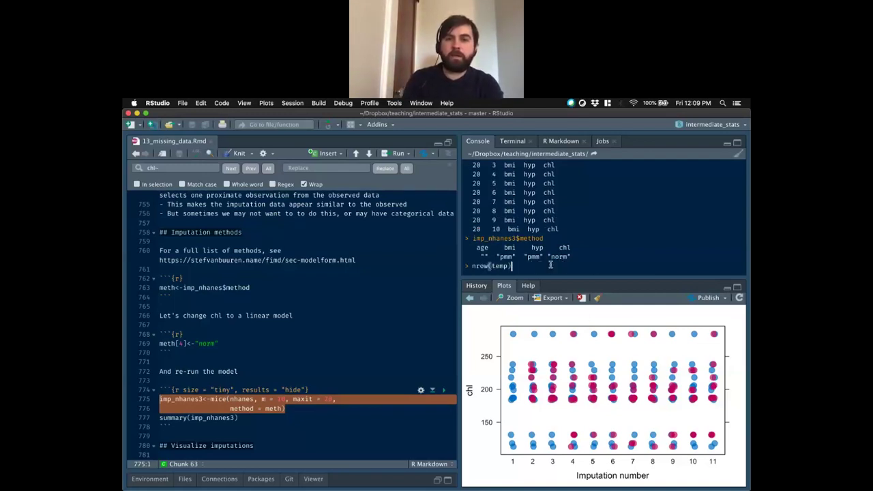
pyautogui.press('Up')
pyautogui.press('Up')
pyautogui.press('Up')
pyautogui.press('Up')
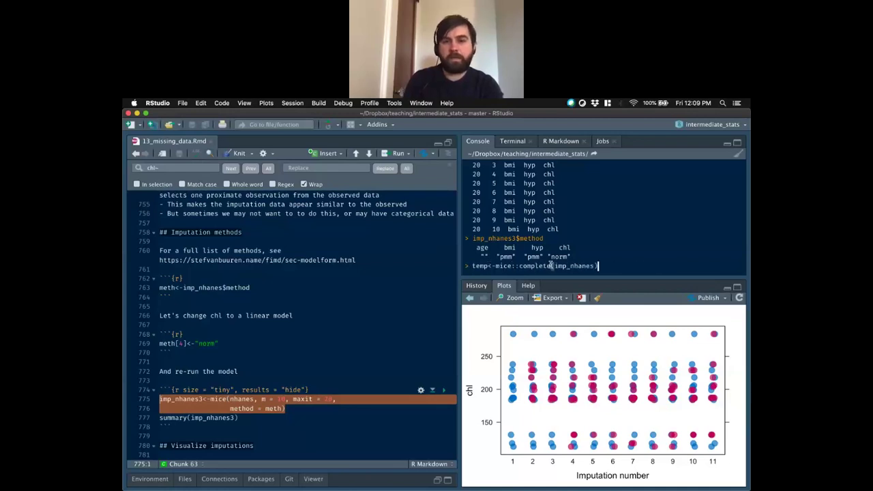
pyautogui.press('Up')
pyautogui.press('Up')
pyautogui.press('Up')
pyautogui.press('Up')
pyautogui.press('Up')
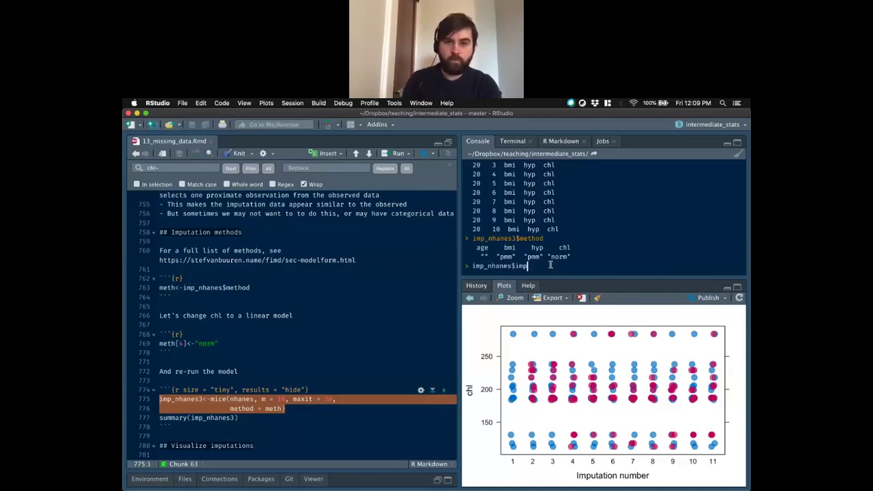
pyautogui.press('Up')
pyautogui.press('Up')
pyautogui.press('Escape')
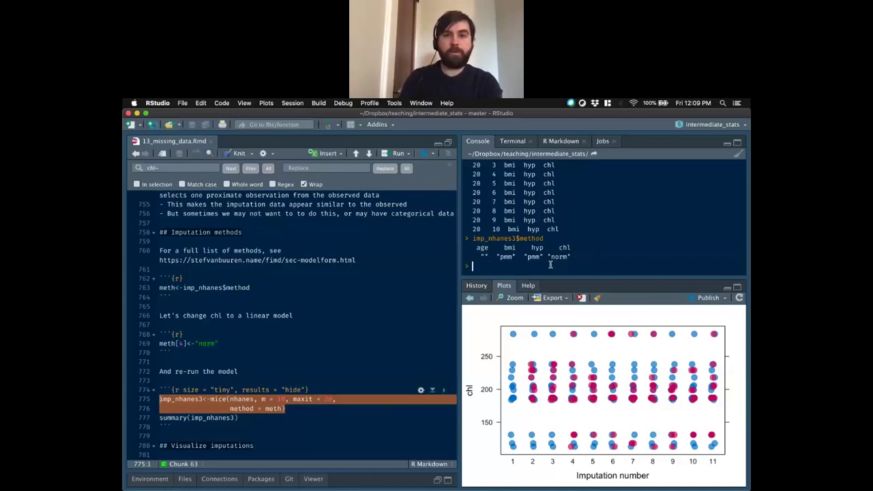
# Draw the imputation strip plots for all variables by running stripplot(imp_nhanes3) in the console
pyautogui.write('stripplo')
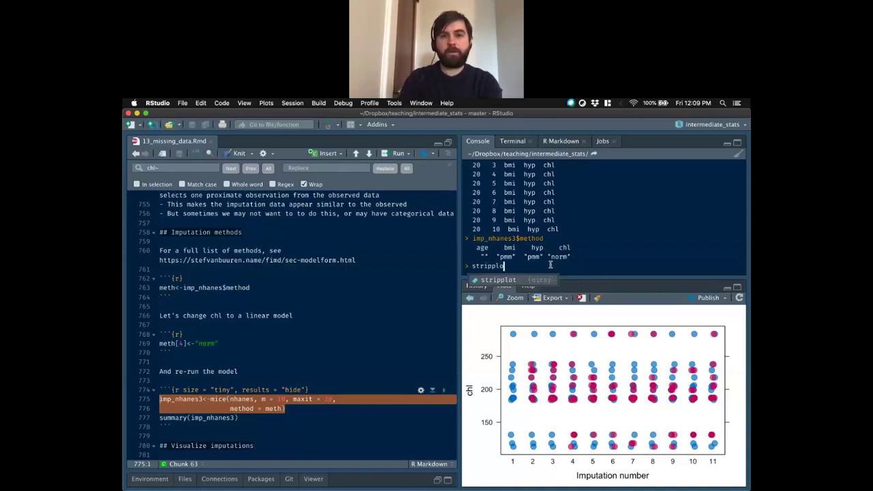
pyautogui.write('t(')
pyautogui.write('imp_nh')
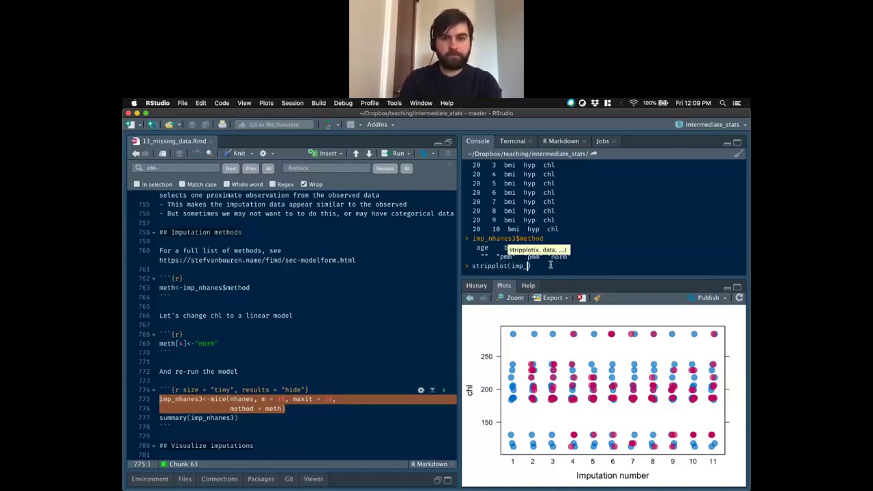
pyautogui.write('anes3')
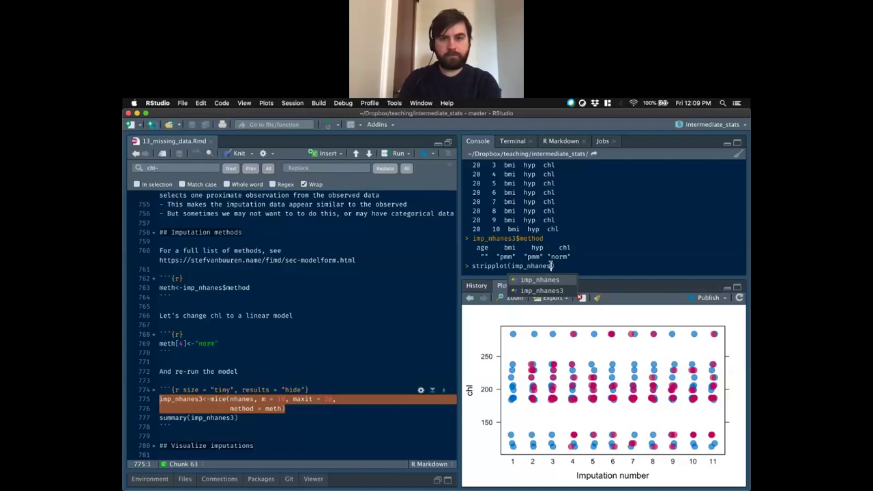
pyautogui.press('Return')
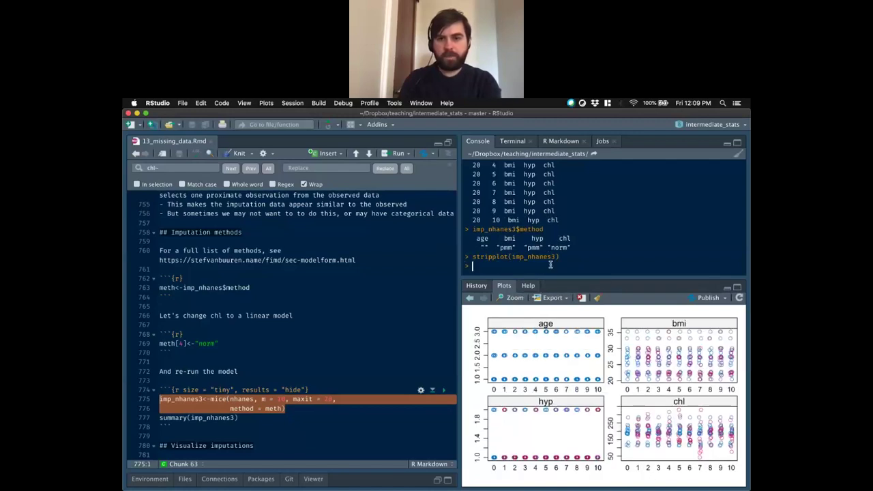
# Open the imp_nhanes3 strip plots in the Plot Zoom window and enlarge it to examine the imputed chl values
pyautogui.click(509, 298)
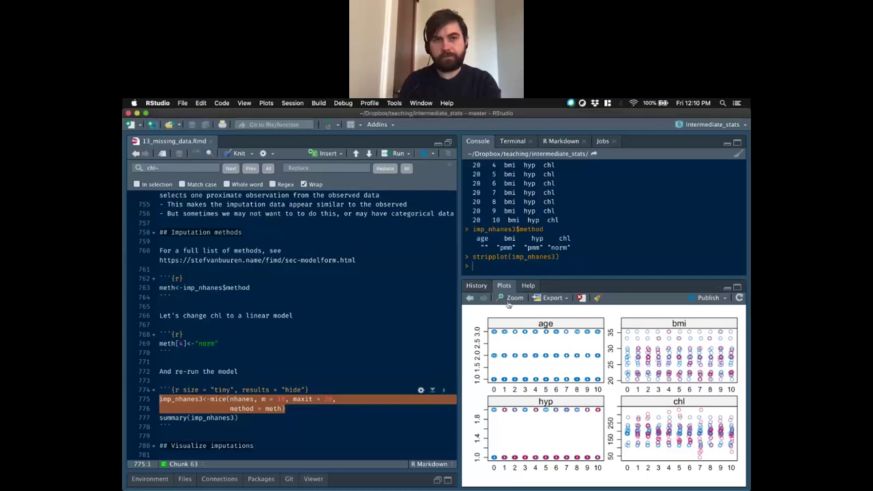
pyautogui.click(420, 103)
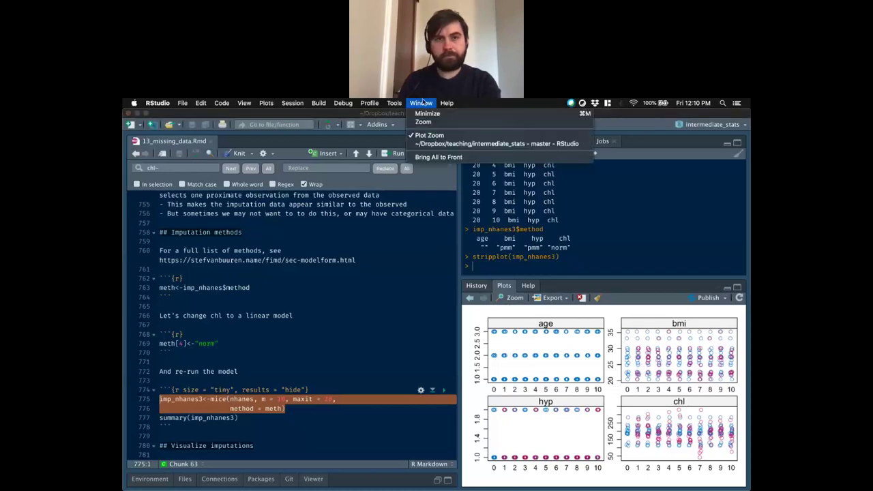
pyautogui.click(429, 136)
pyautogui.moveTo(403, 196); pyautogui.dragTo(332, 135)
pyautogui.moveTo(548, 323); pyautogui.dragTo(649, 464)
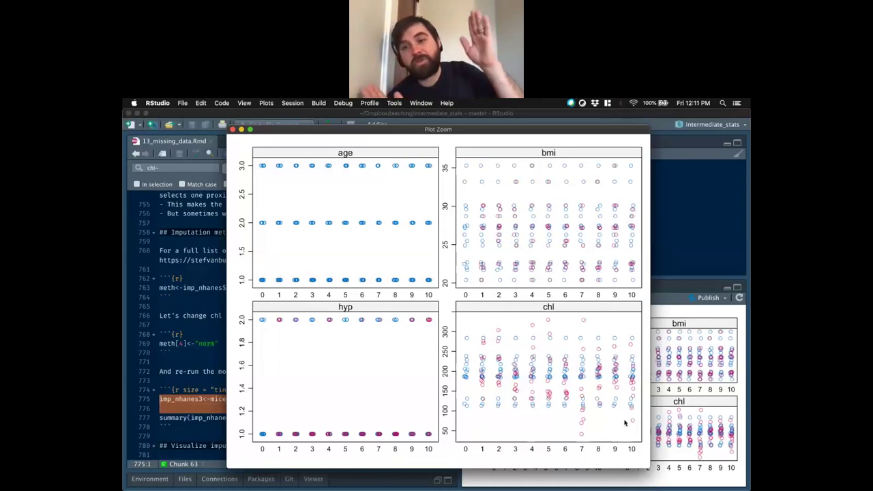
# Switch to the 13_missing_data.pdf slides in Preview and examine the imp_nhanes$predictorMatrix code on the "Changing predictors" slide
pyautogui.press('super+Tab')
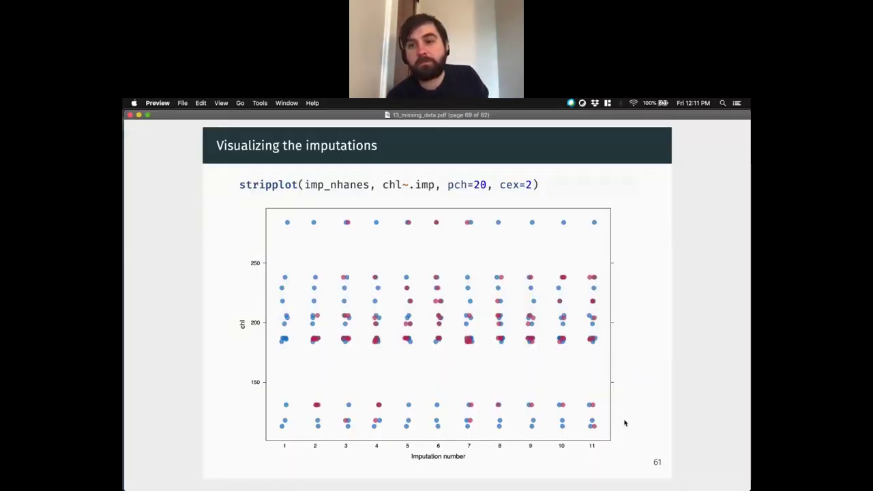
pyautogui.press('Right')
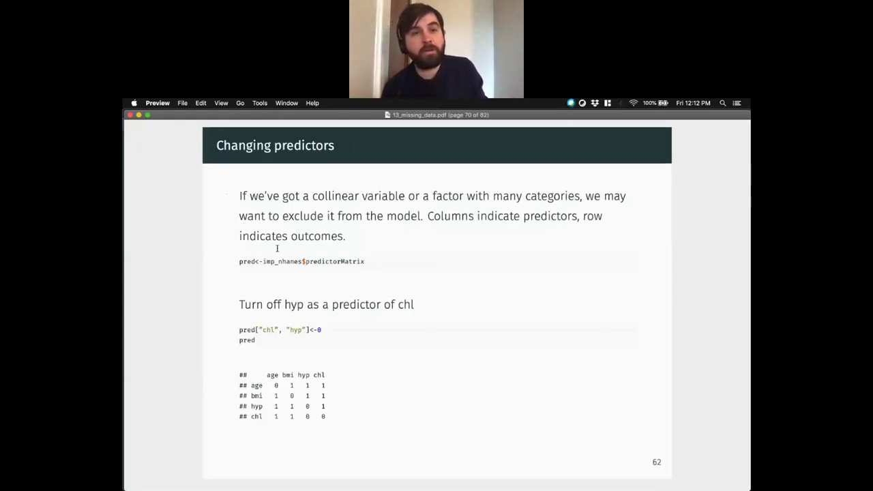
pyautogui.moveTo(263, 262); pyautogui.dragTo(368, 261)
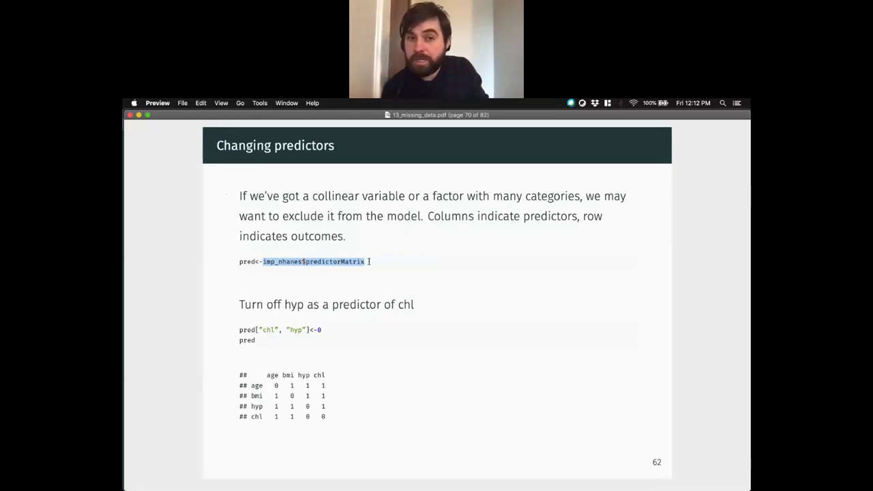
pyautogui.click(304, 263)
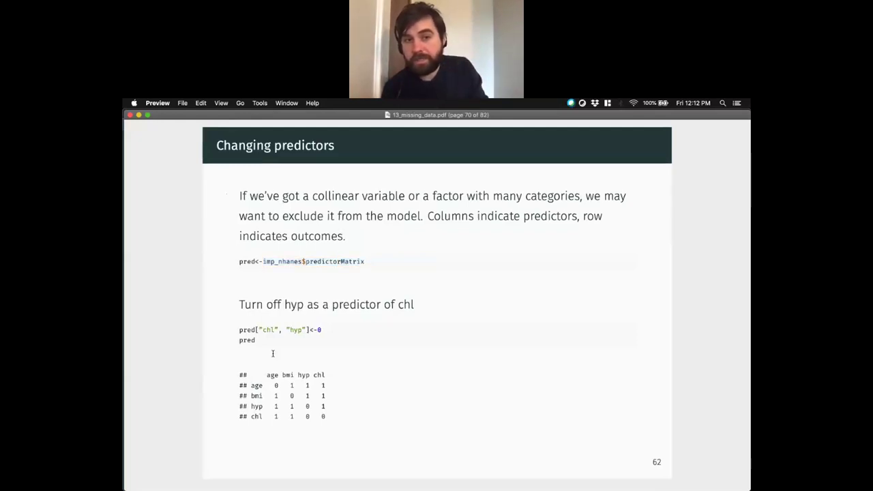
# Switch back to RStudio, return to the main window and collapse the plot pane to give the console more room
pyautogui.press('super+Tab')
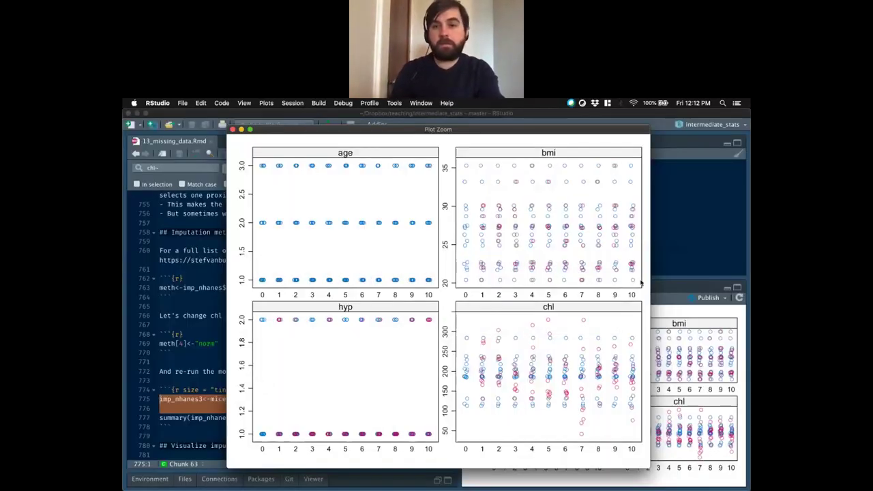
pyautogui.click(679, 249)
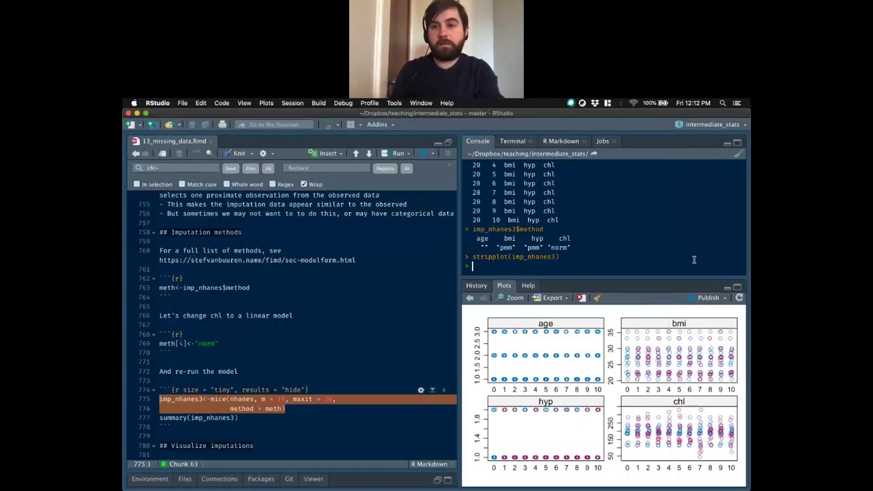
pyautogui.click(729, 289)
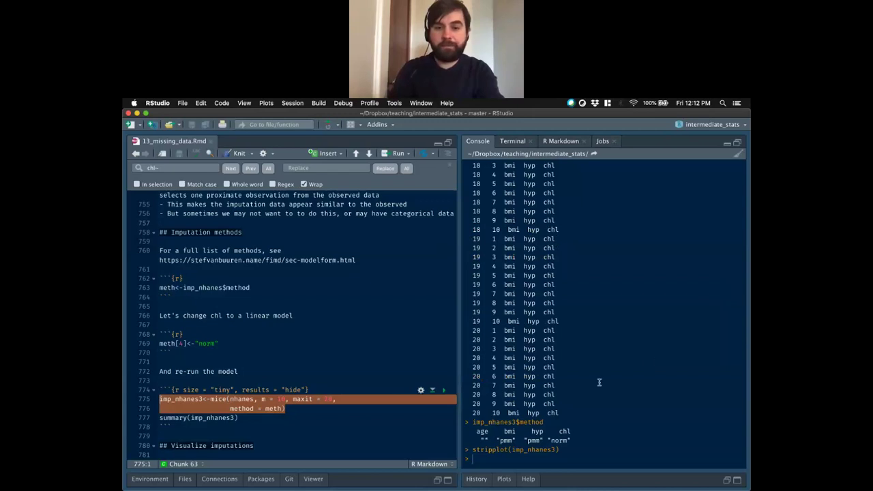
# Run summary(imp_nhanes) in the console to review its imputation methods and predictor matrix
pyautogui.write('summary(')
pyautogui.write('imp_nhane')
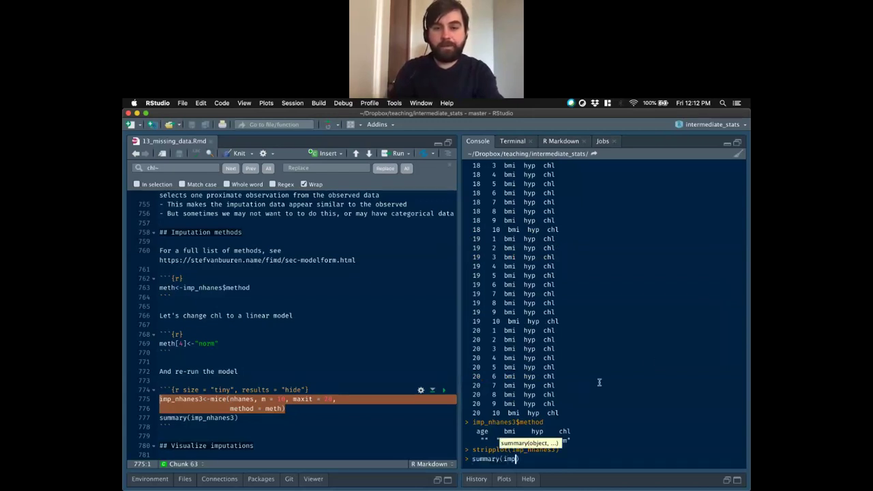
pyautogui.write('s')
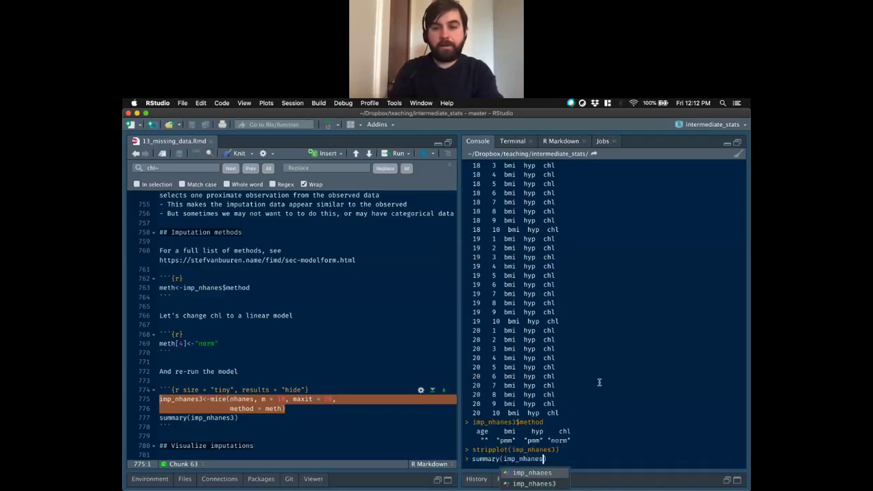
pyautogui.press('Return')
pyautogui.press('Return')
pyautogui.moveTo(466, 404); pyautogui.dragTo(561, 452)
pyautogui.click(562, 453)
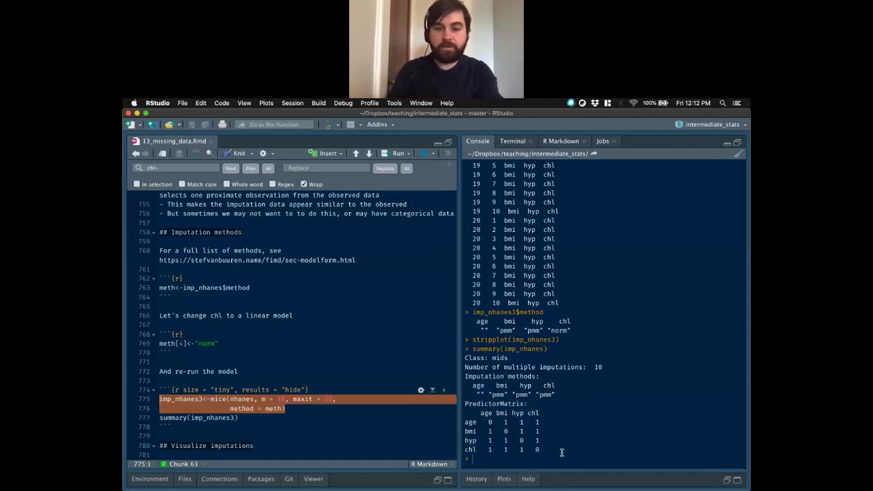
# Print imp_nhanes$predictorMatrix in the console
pyautogui.write('imp_n')
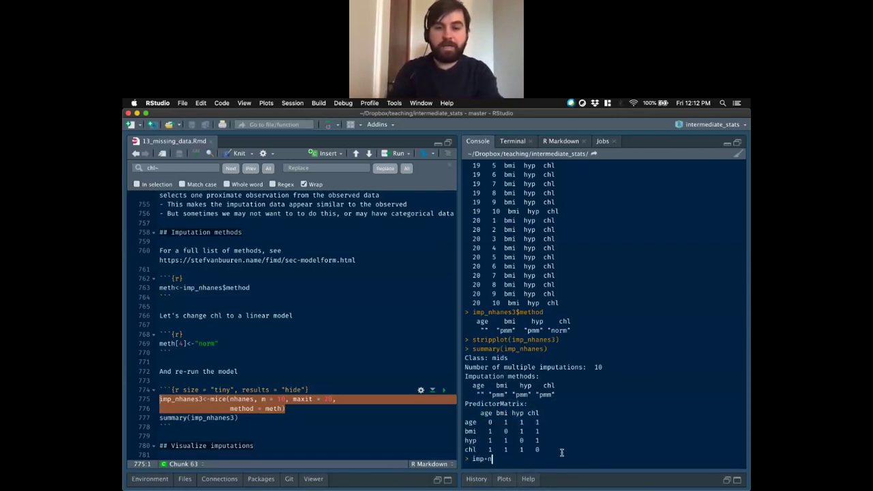
pyautogui.write('ha')
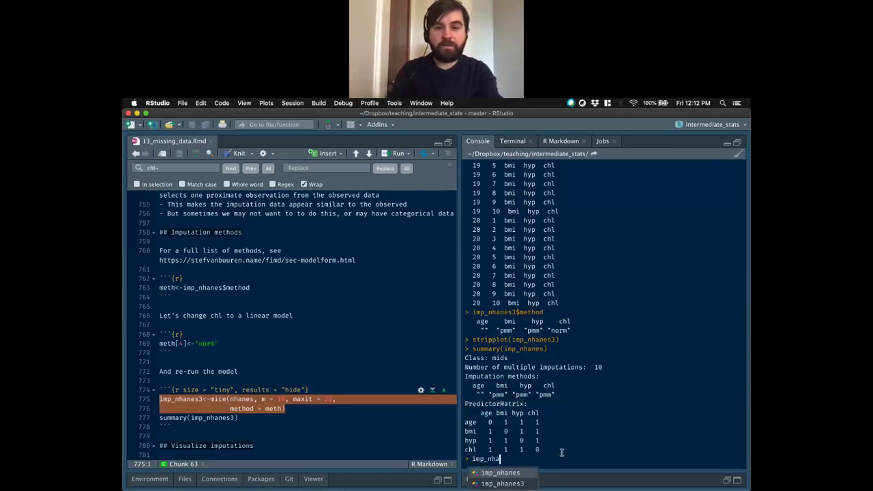
pyautogui.write('nes$')
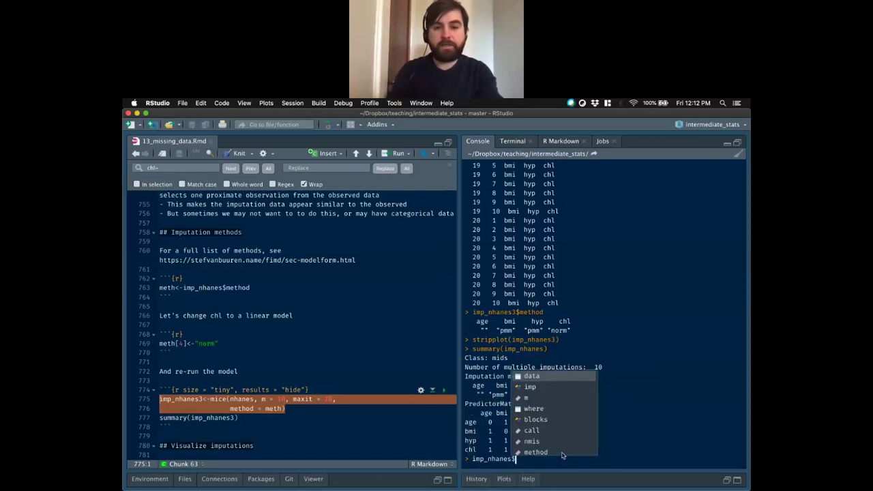
pyautogui.write('pr')
pyautogui.press('Return')
pyautogui.press('Return')
# Store the predictor matrix with pred<-imp_nhanes$predictorMatrix and print pred in the console
pyautogui.press('Up')
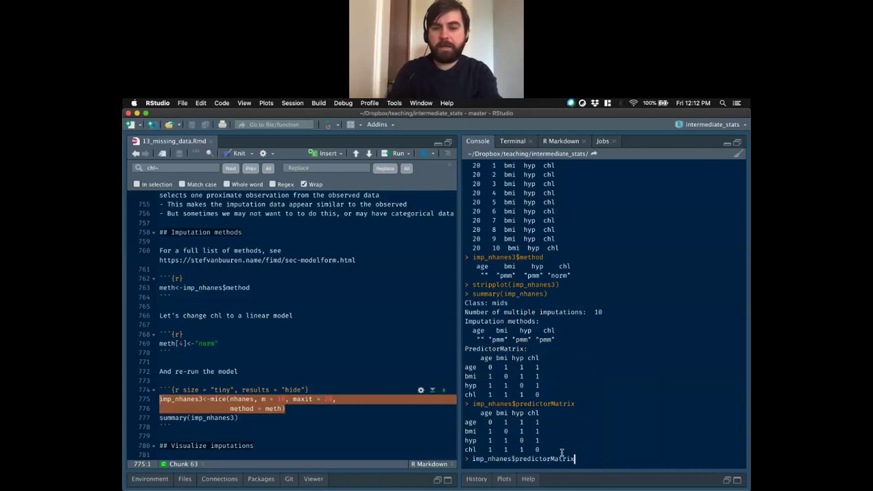
pyautogui.press('Home')
pyautogui.write('pred')
pyautogui.write('<-')
pyautogui.press('Return')
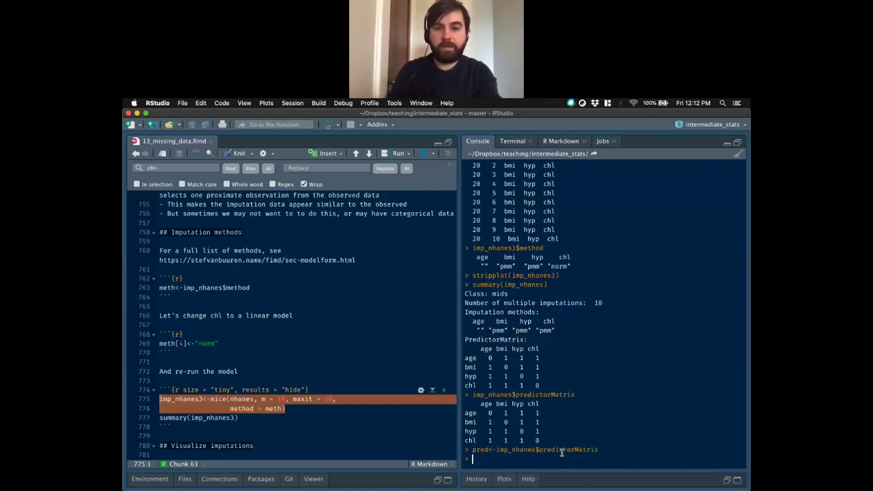
pyautogui.write('pred')
pyautogui.press('Return')
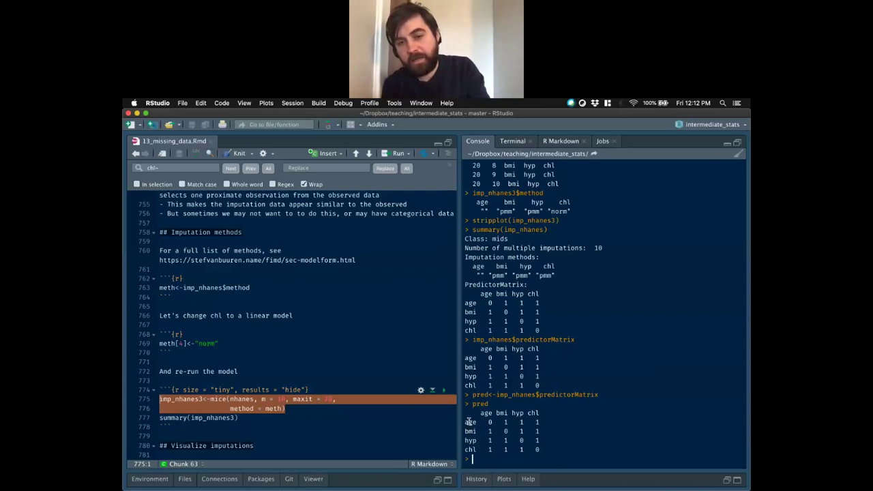
# Examine the age and hyp rows of the printed pred matrix to see which variables predict each outcome
pyautogui.moveTo(465, 423); pyautogui.dragTo(540, 422)
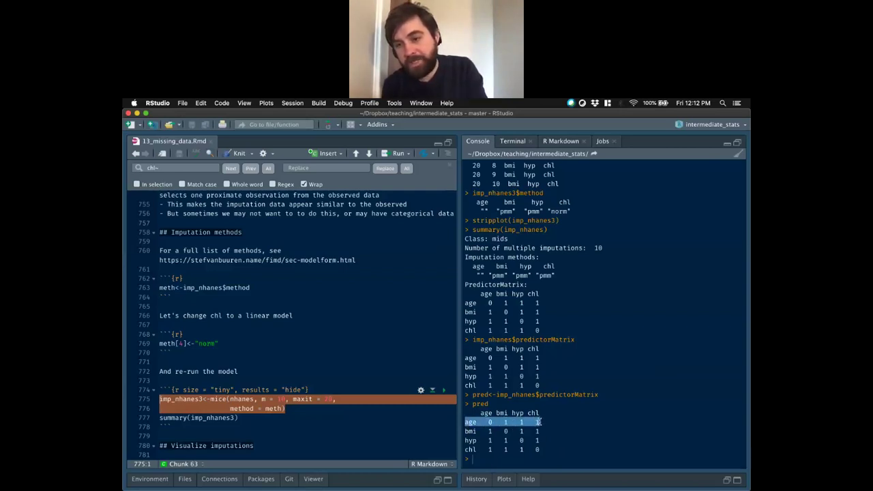
pyautogui.click(488, 423)
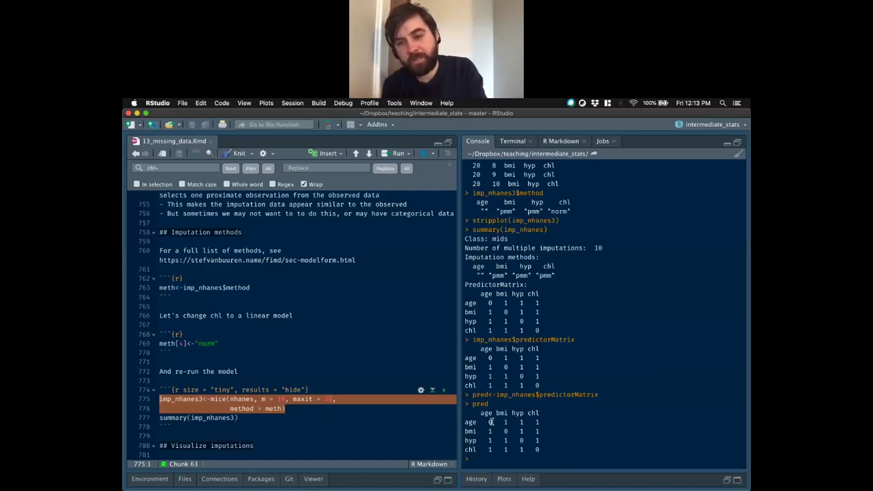
pyautogui.click(545, 461)
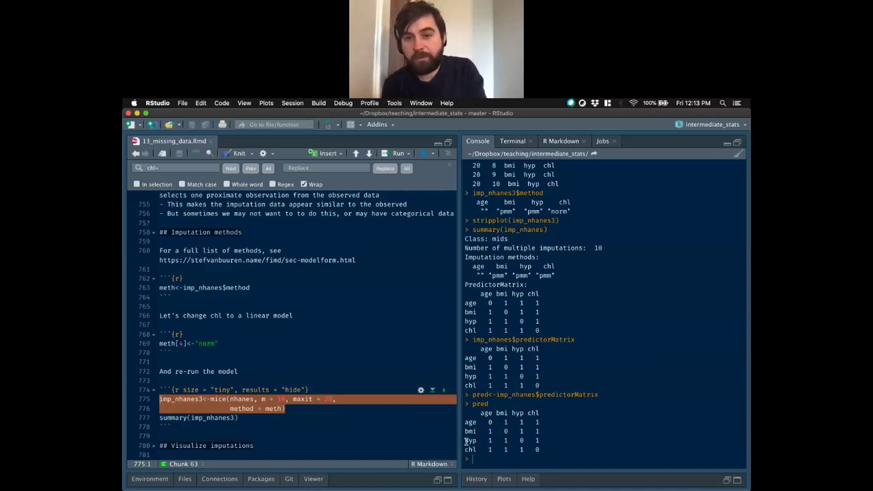
pyautogui.moveTo(466, 441); pyautogui.dragTo(541, 436)
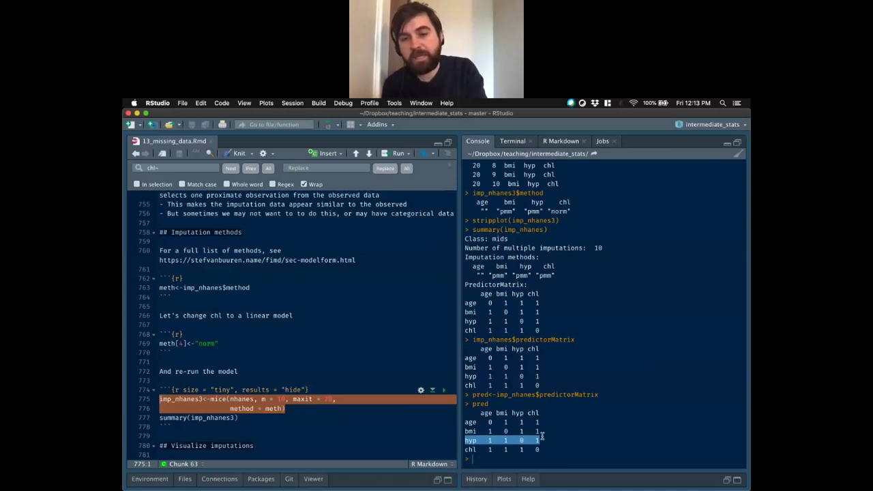
pyautogui.click(541, 434)
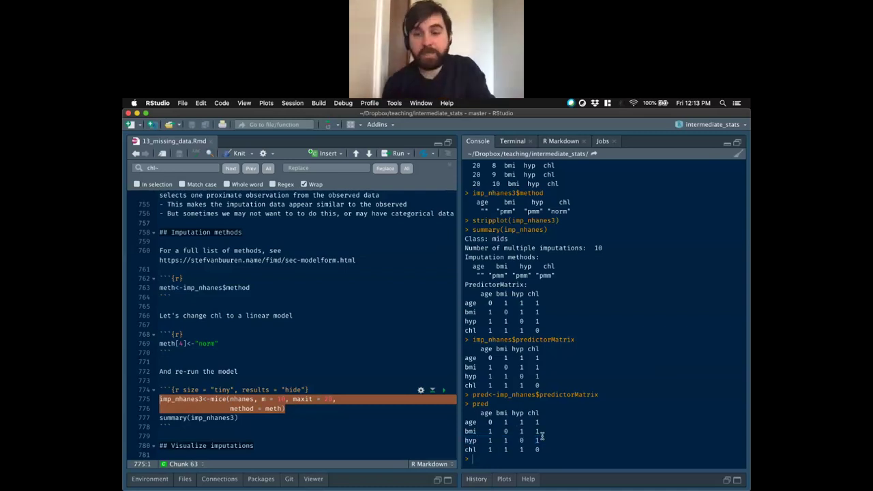
# Exclude chl as a predictor of hyp in the console with pred["hyp", "chl"]<-0, and print pred
pyautogui.write('pred')
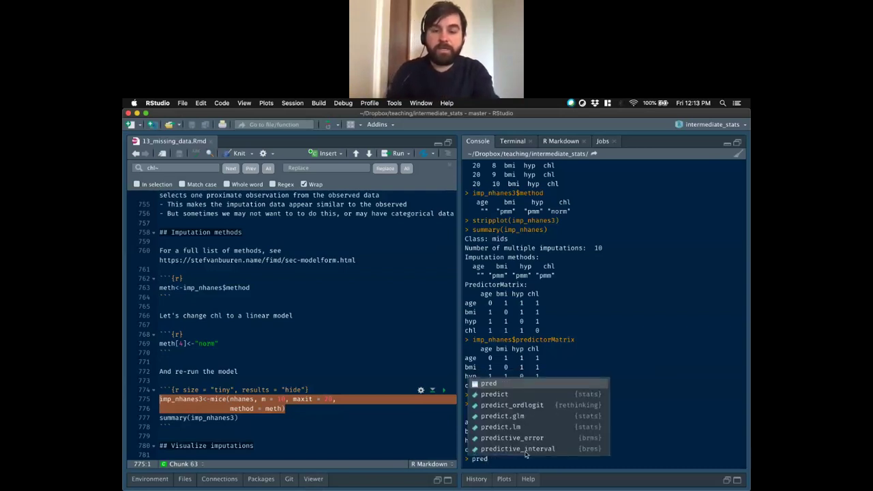
pyautogui.press('Escape')
pyautogui.write('[')
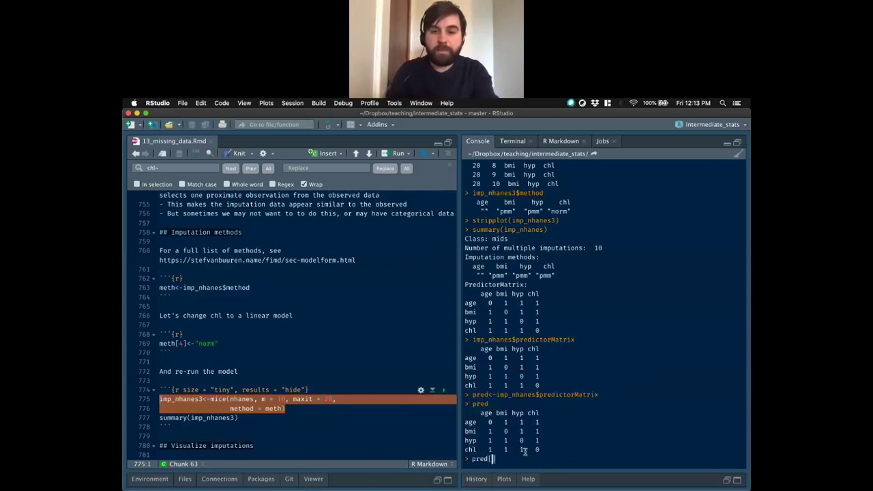
pyautogui.write('"')
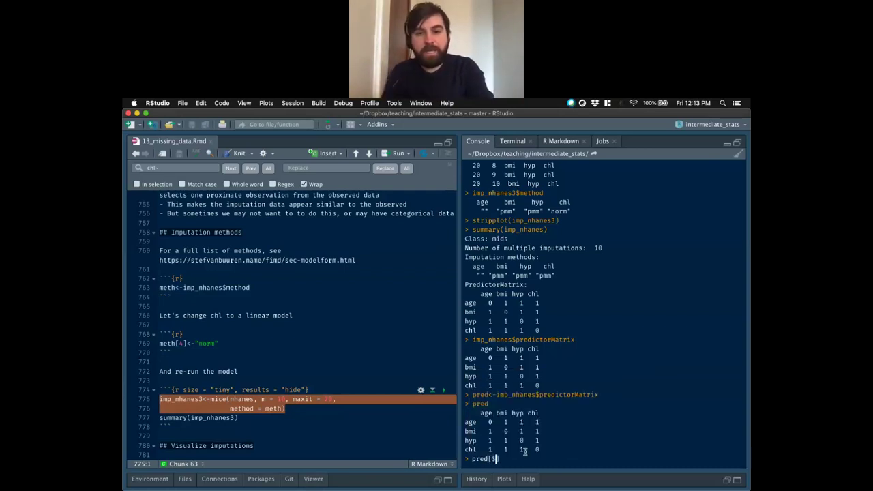
pyautogui.write('c')
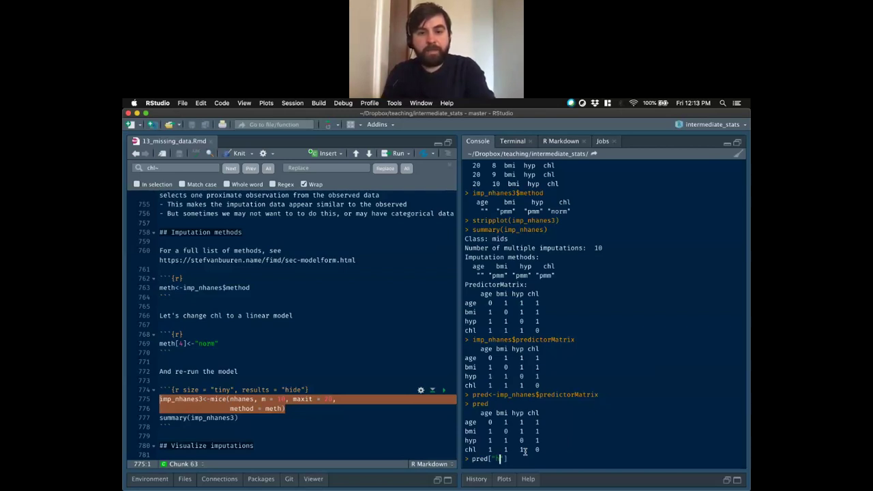
pyautogui.write('hyp", "')
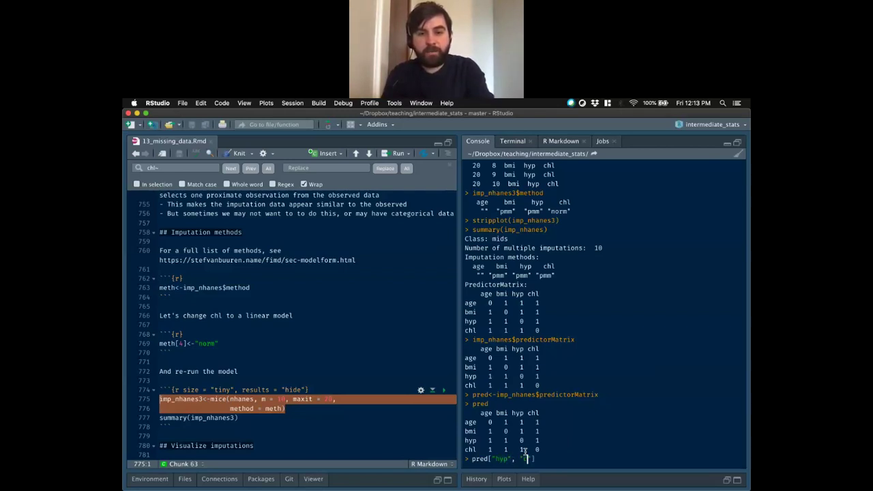
pyautogui.write('chl')
pyautogui.write(']<-0')
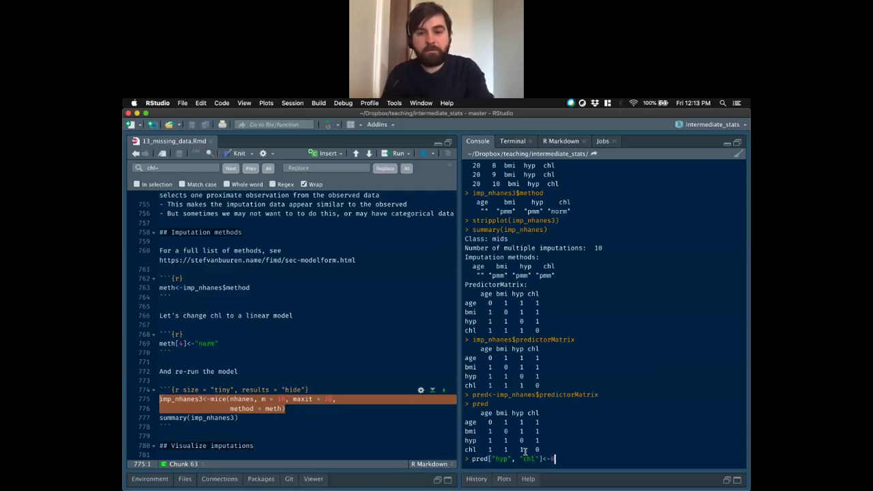
pyautogui.press('Return')
pyautogui.write('pred')
pyautogui.press('Return')
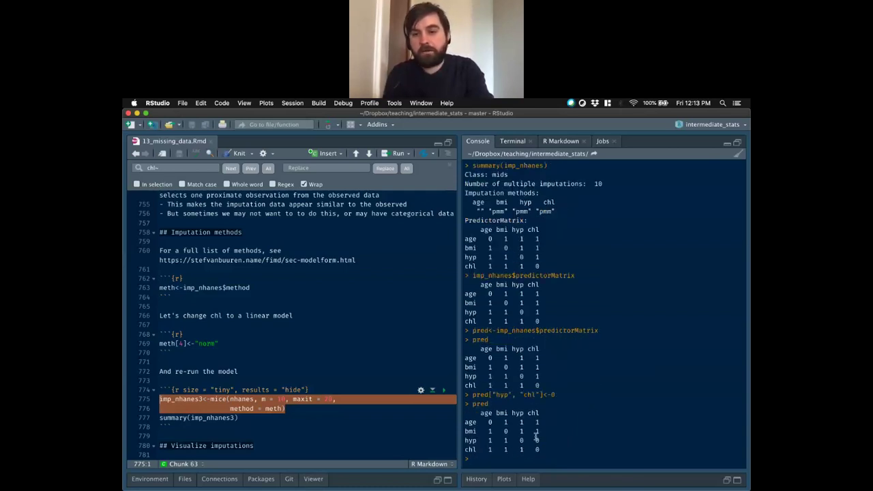
# Examine the hyp row and its chl entry in the printed matrix alongside the script's section on using the new predictor matrix
pyautogui.doubleClick(537, 440)
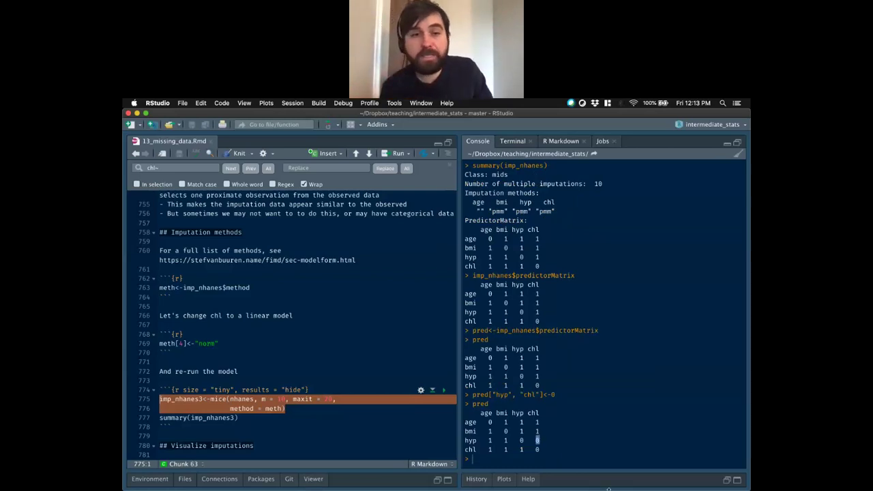
pyautogui.click(320, 390)
pyautogui.scroll(5, 321, 388)
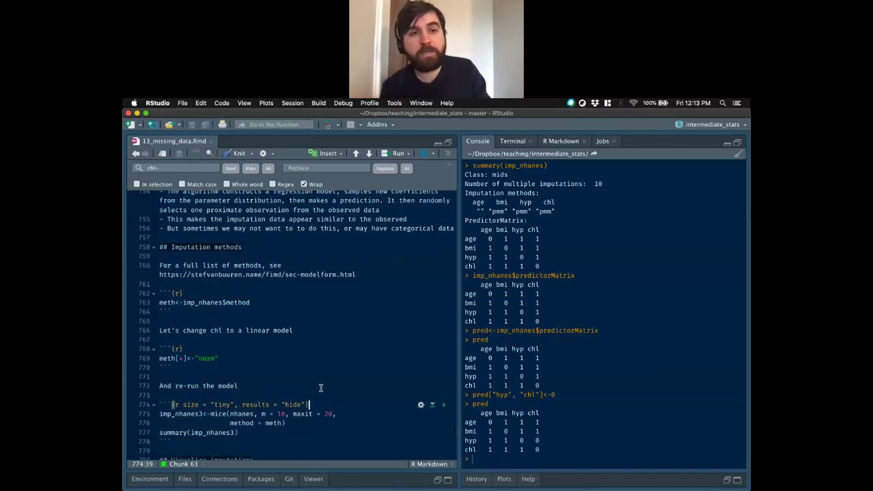
pyautogui.scroll(3, 321, 387)
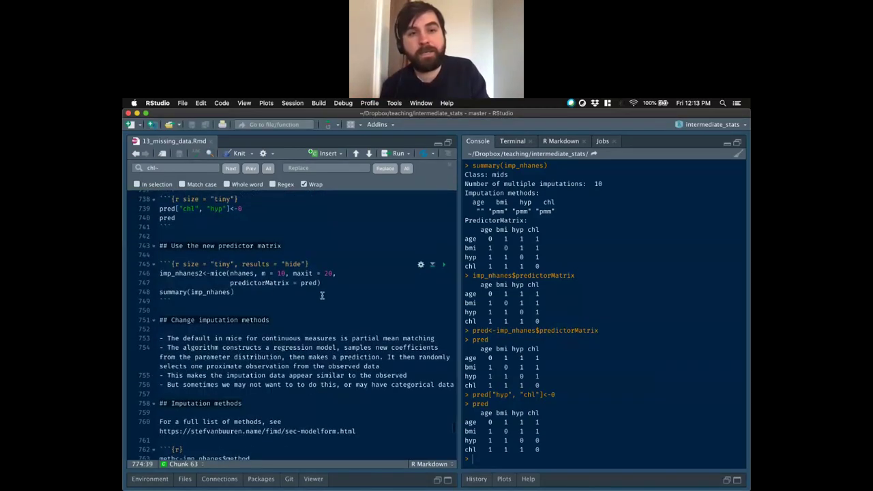
pyautogui.doubleClick(536, 440)
pyautogui.moveTo(466, 441); pyautogui.dragTo(477, 442)
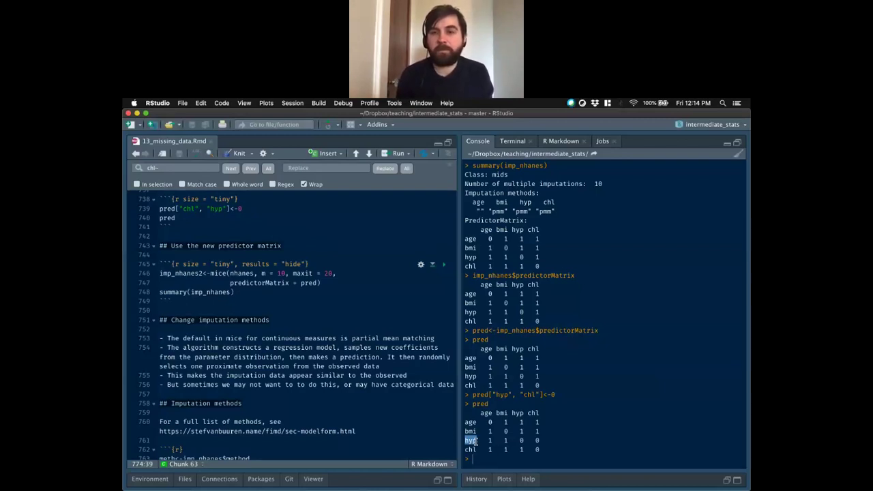
pyautogui.scroll(-5, 342, 387)
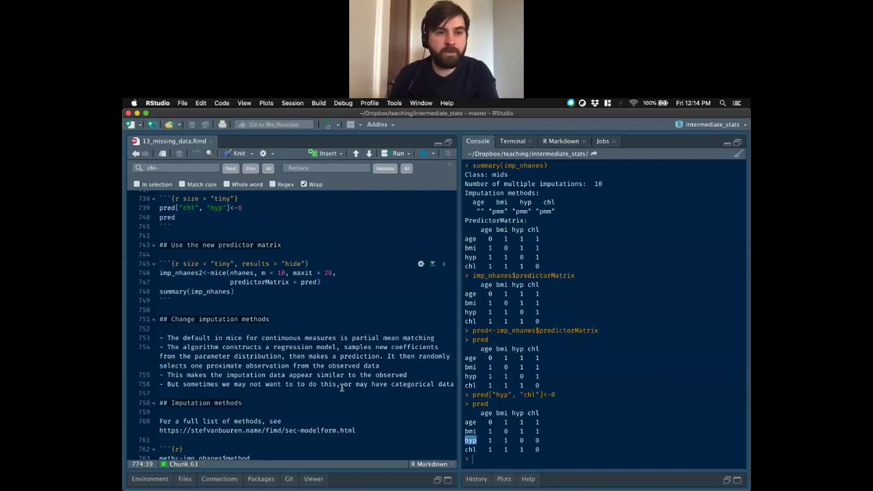
pyautogui.scroll(-1, 298, 319)
# Switch to the slides in Preview and review the Changing predictors code and the predictorMatrix = pred argument on the following slide
pyautogui.press('super+Tab')
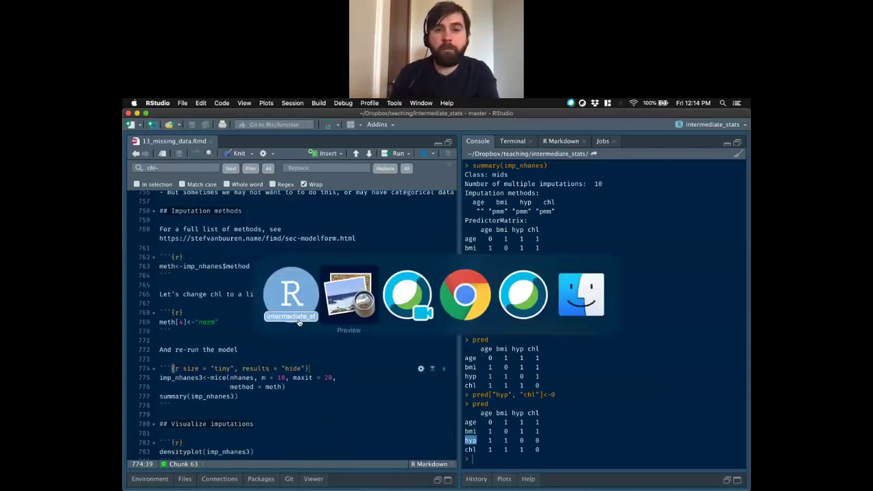
pyautogui.press('super+Tab')
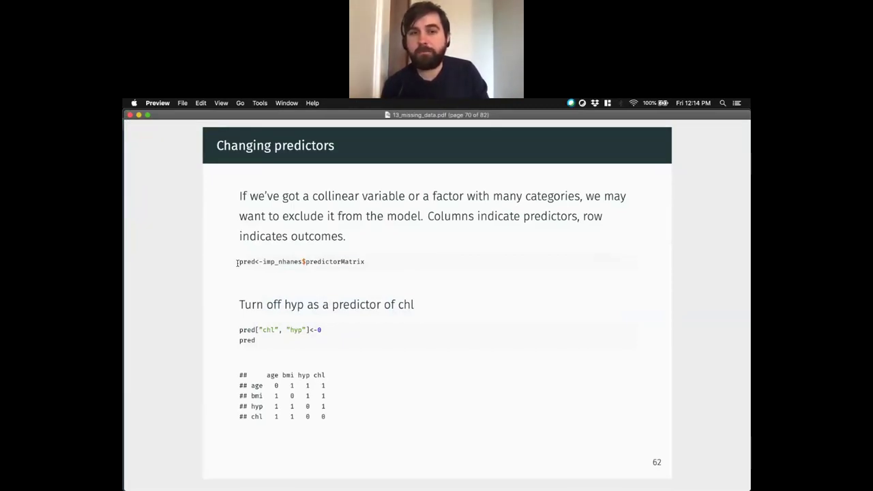
pyautogui.moveTo(237, 261); pyautogui.dragTo(339, 423)
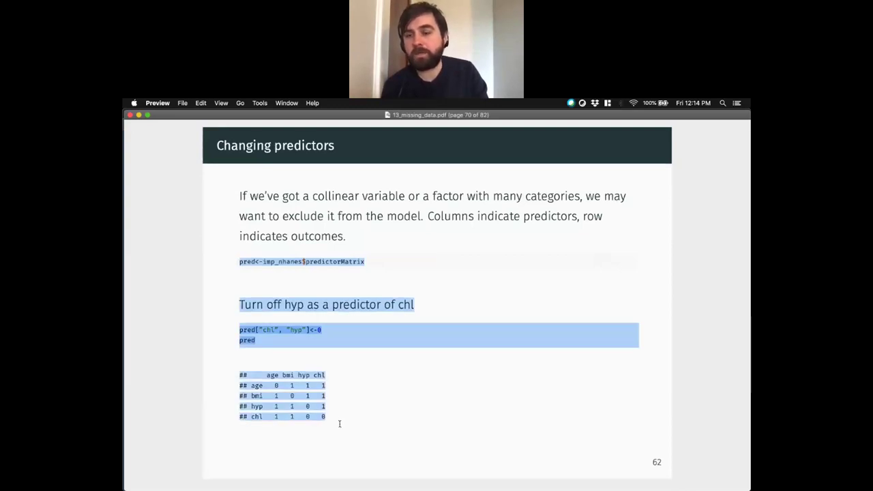
pyautogui.click(339, 424)
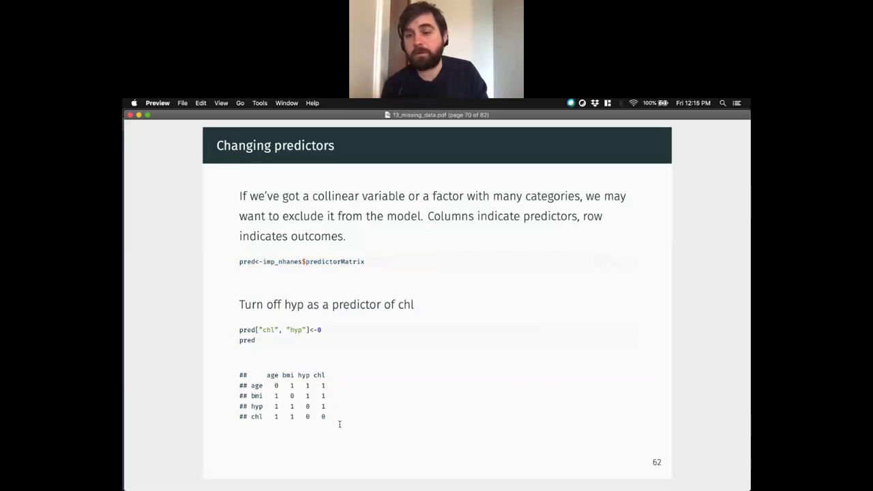
pyautogui.press('Right')
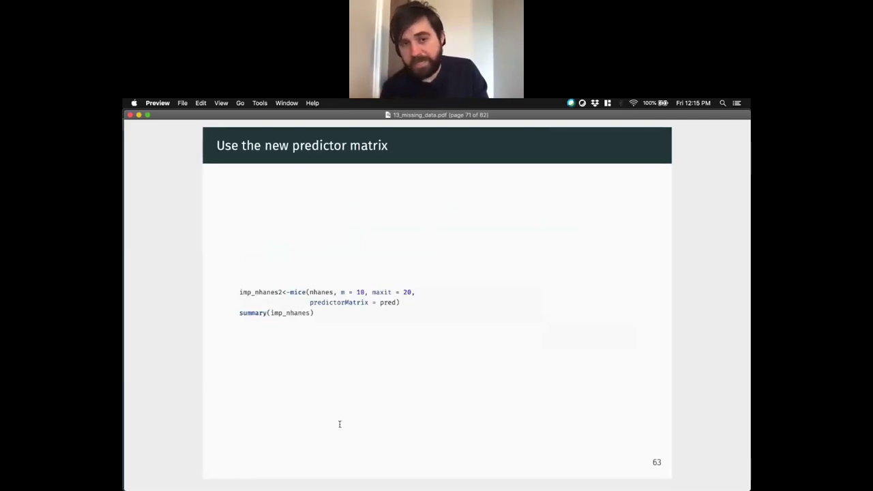
pyautogui.moveTo(310, 304); pyautogui.dragTo(396, 304)
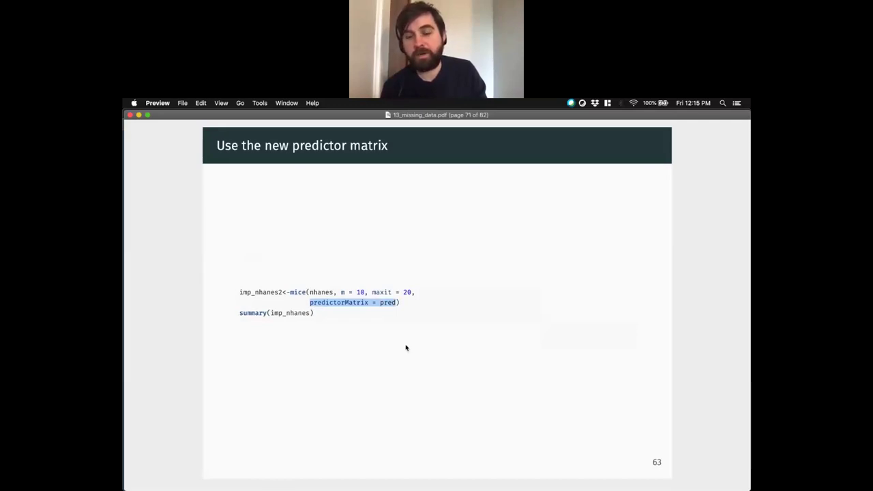
# Return to the Changing predictors slide and review the pred assignment, the code turning off hyp, and the matrix's chl column
pyautogui.press('Left')
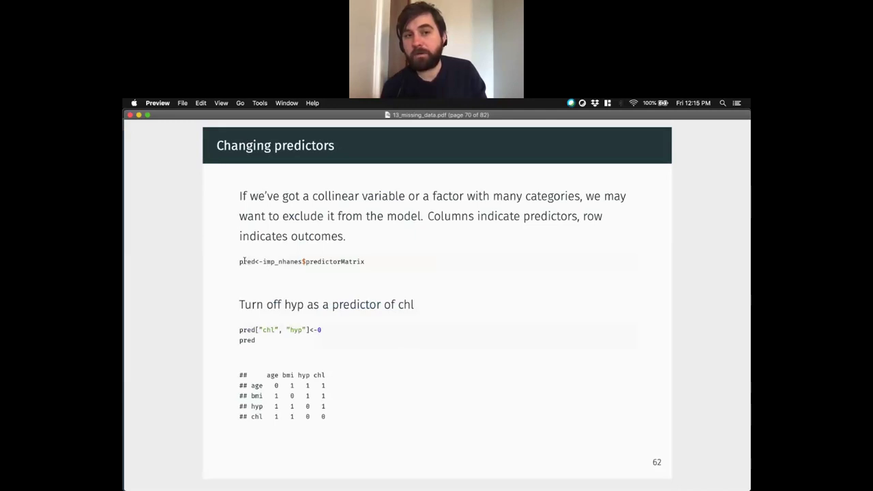
pyautogui.moveTo(239, 262); pyautogui.dragTo(362, 266)
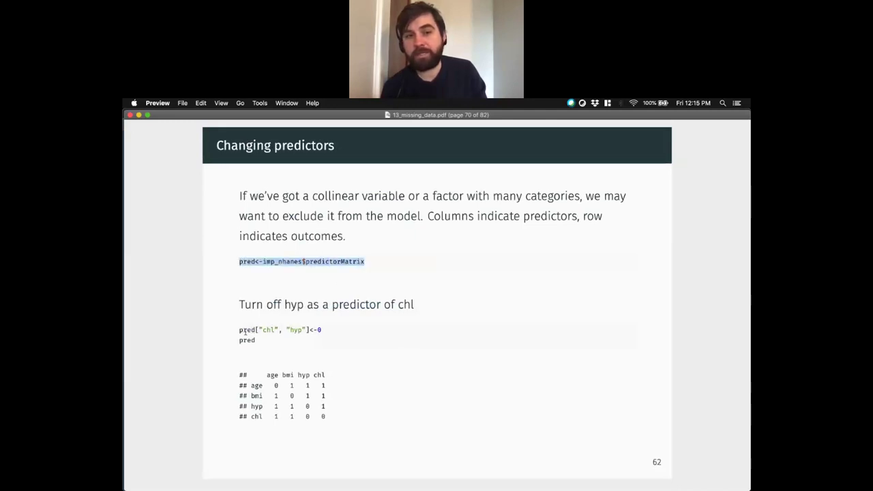
pyautogui.moveTo(245, 331); pyautogui.dragTo(314, 341)
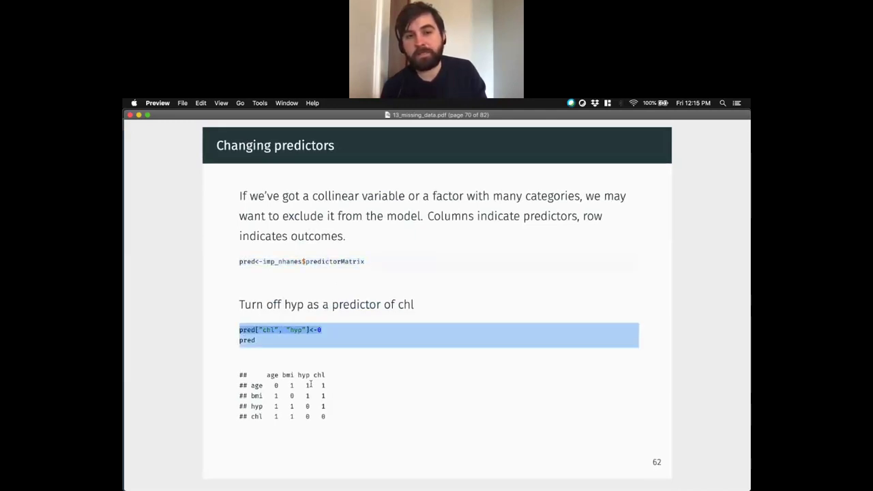
pyautogui.click(332, 353)
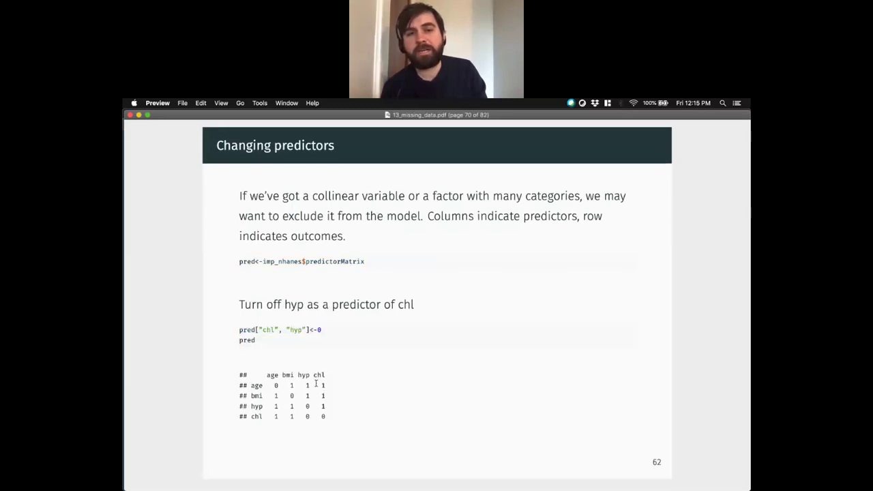
pyautogui.moveTo(314, 375); pyautogui.dragTo(325, 376)
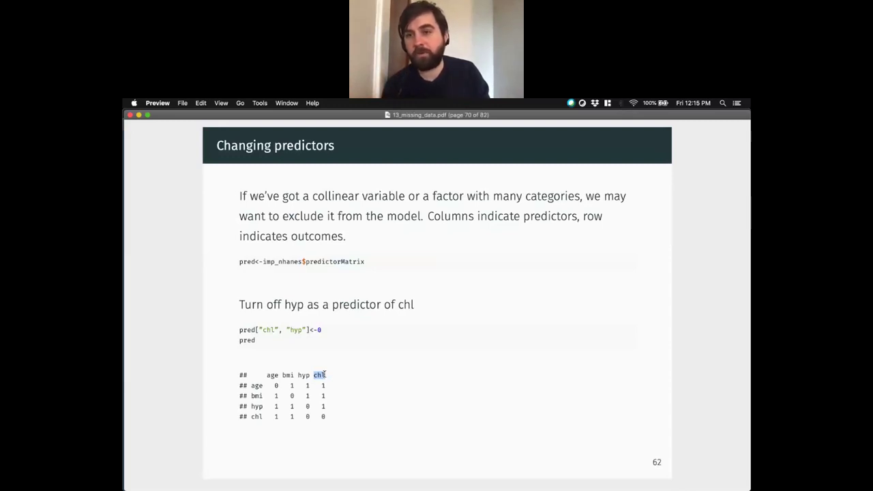
# Advance to the Imputation methods slide and open its link to the full list of methods in Chrome
pyautogui.press('Down')
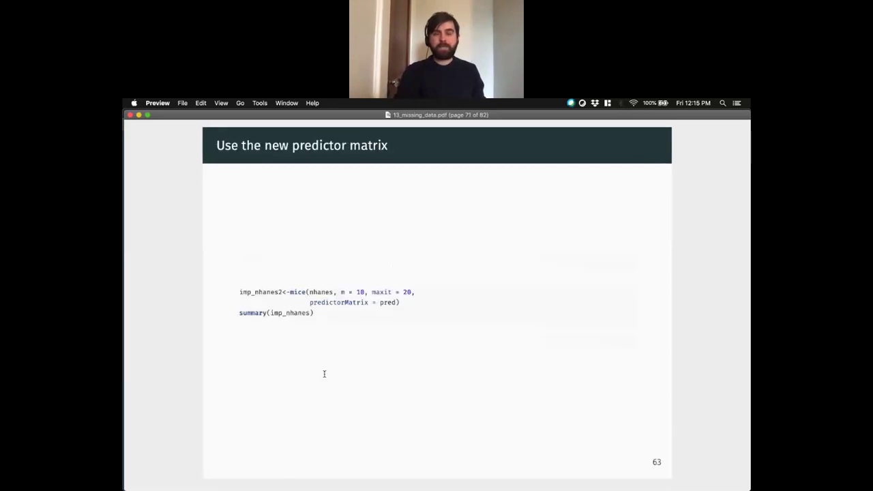
pyautogui.press('Right')
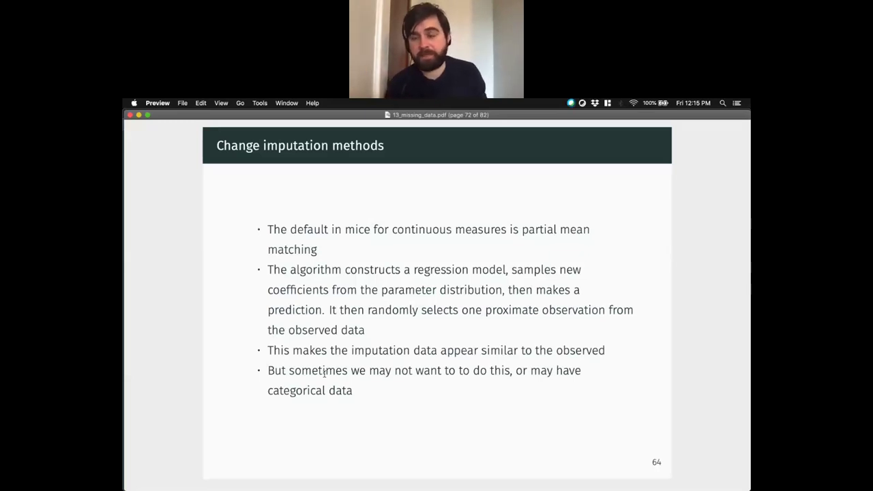
pyautogui.press('Right')
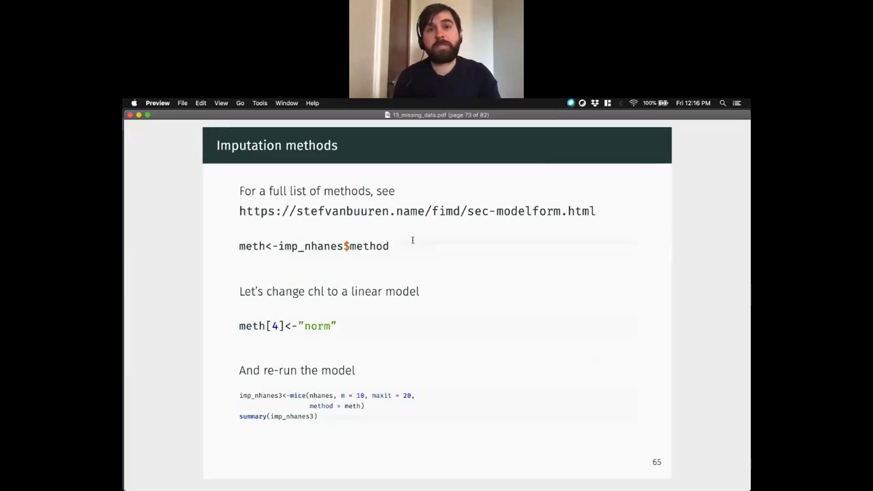
pyautogui.click(431, 217)
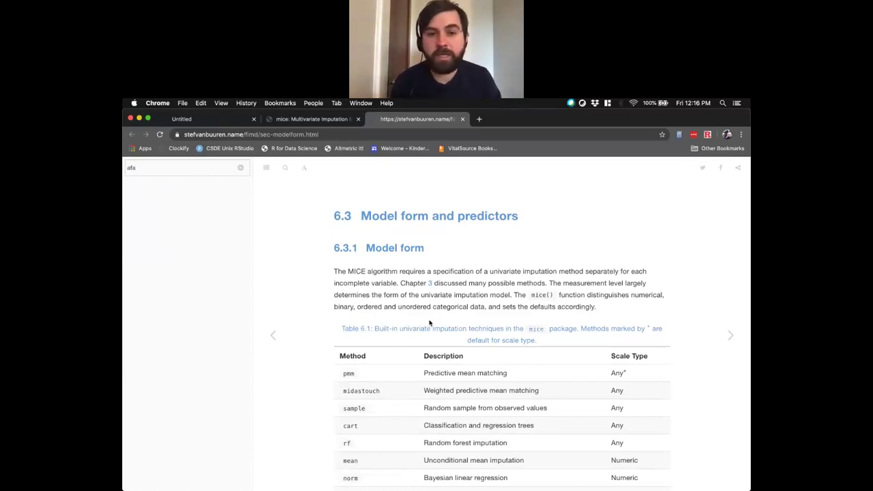
# Examine Table 6.1 of built-in mice imputation methods, focusing on pmm, midastouch, norm and logreg
pyautogui.scroll(-3, 430, 324)
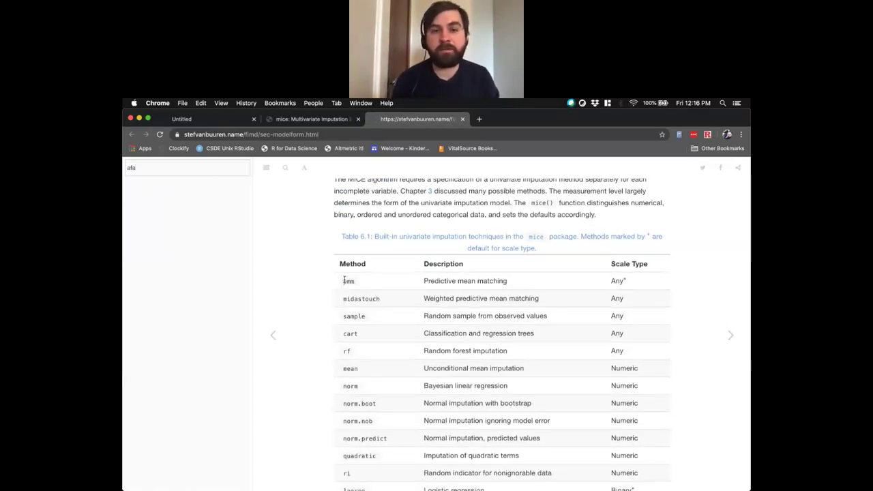
pyautogui.moveTo(344, 280); pyautogui.dragTo(505, 279)
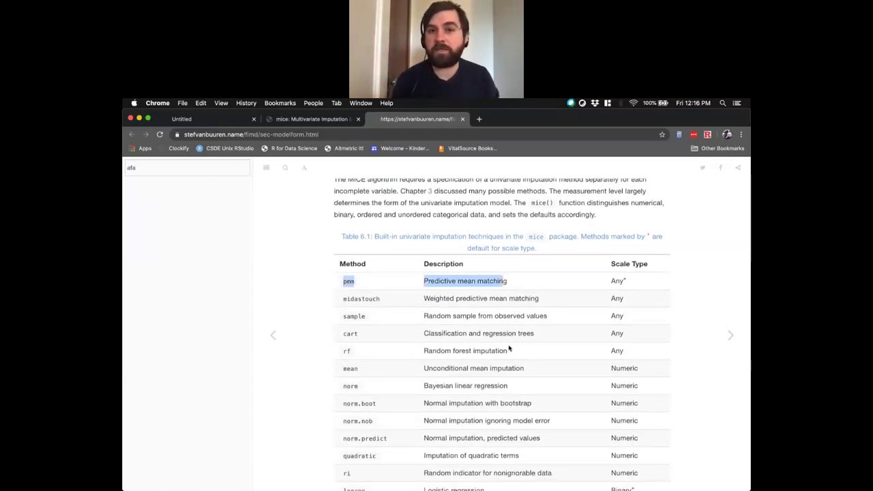
pyautogui.scroll(-2, 505, 344)
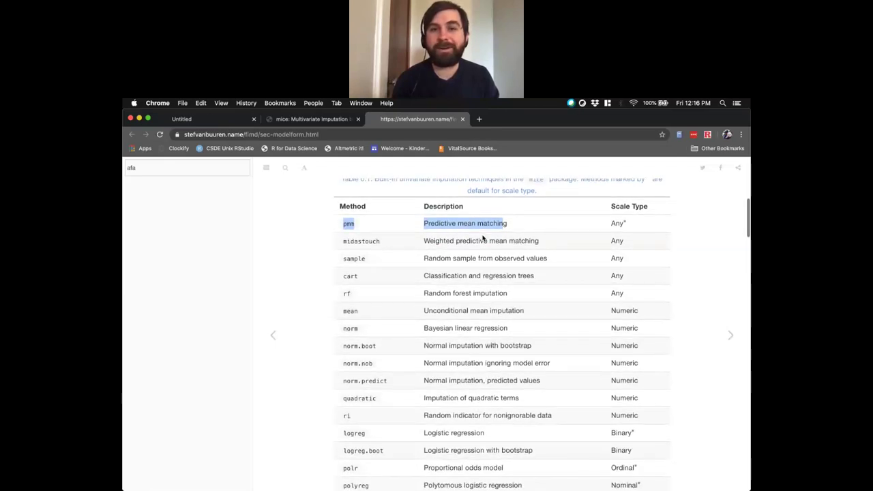
pyautogui.tripleClick(480, 240)
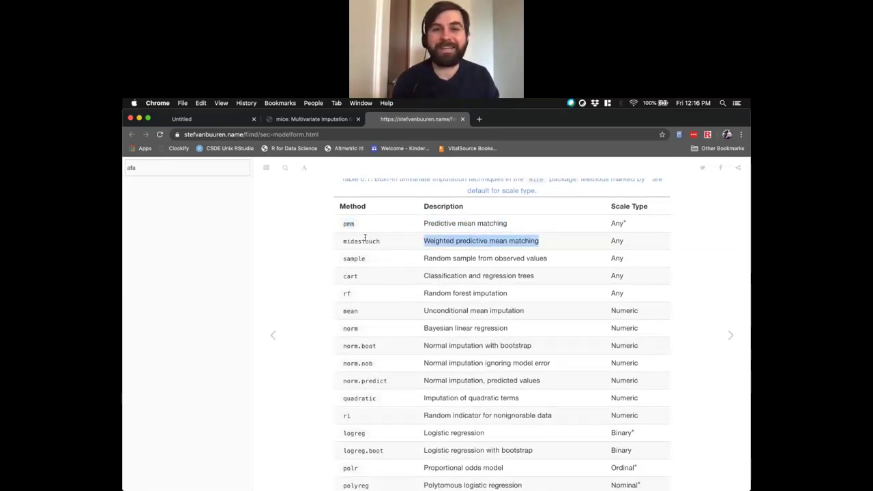
pyautogui.doubleClick(363, 238)
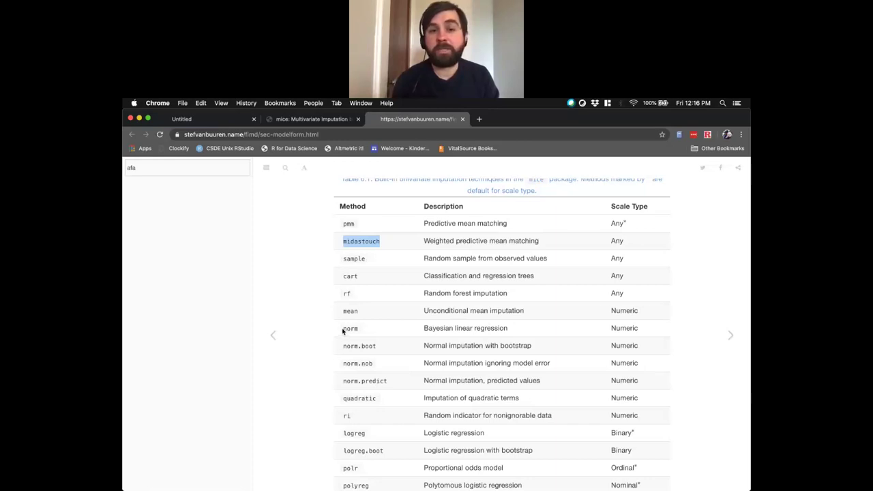
pyautogui.moveTo(343, 329)
pyautogui.mouseDown()
pyautogui.moveTo(363, 332)
pyautogui.moveTo(356, 326)
pyautogui.mouseUp()
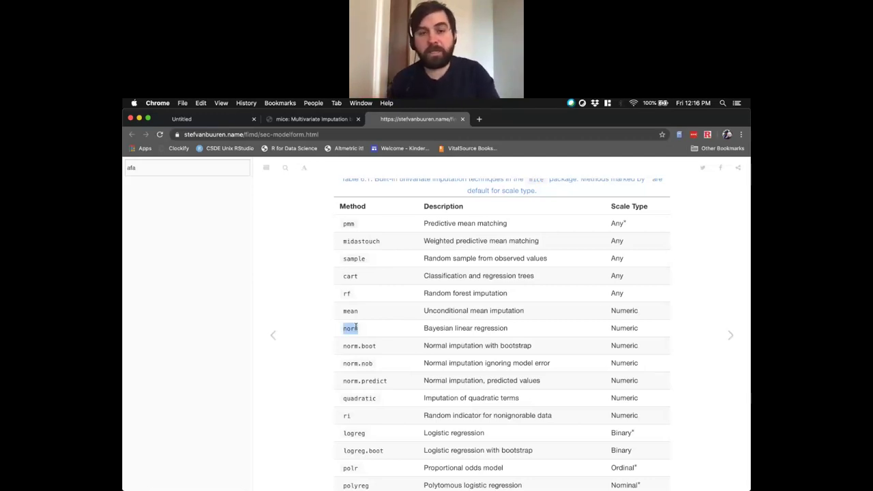
pyautogui.scroll(-2, 356, 327)
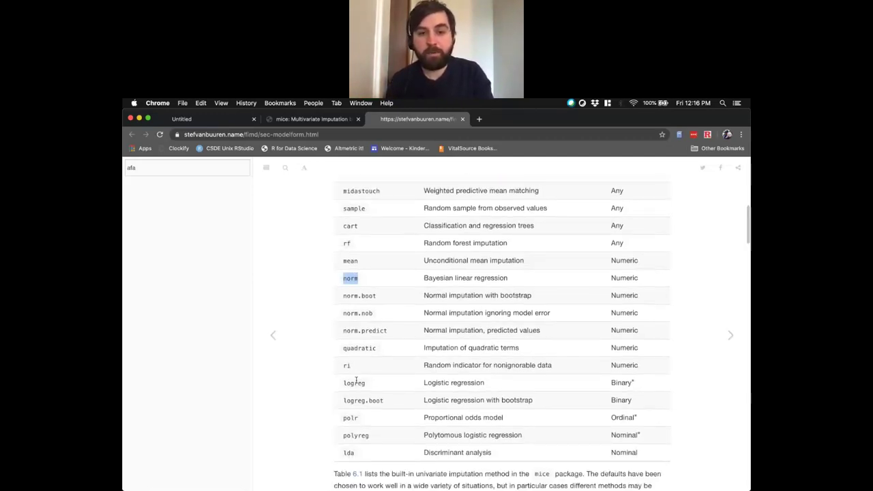
pyautogui.click(356, 382)
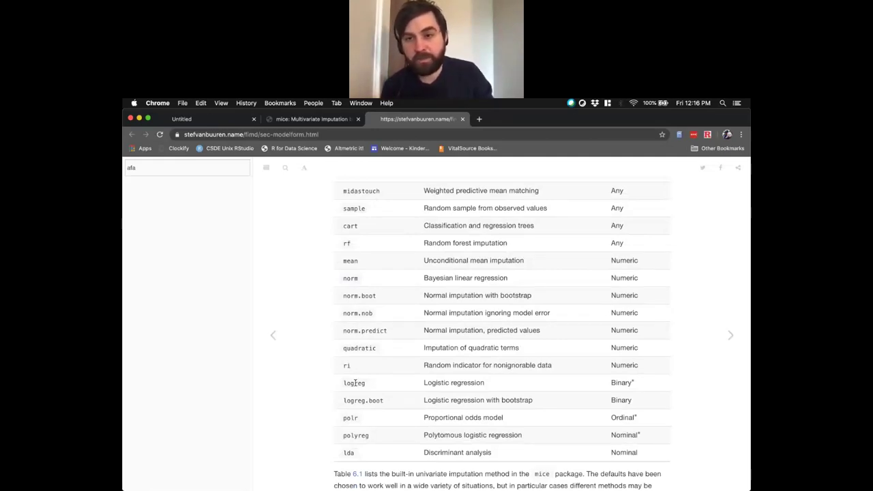
# Review the logreg and polyreg methods for binary and nominal variables in Table 6.1
pyautogui.moveTo(344, 384); pyautogui.dragTo(367, 383)
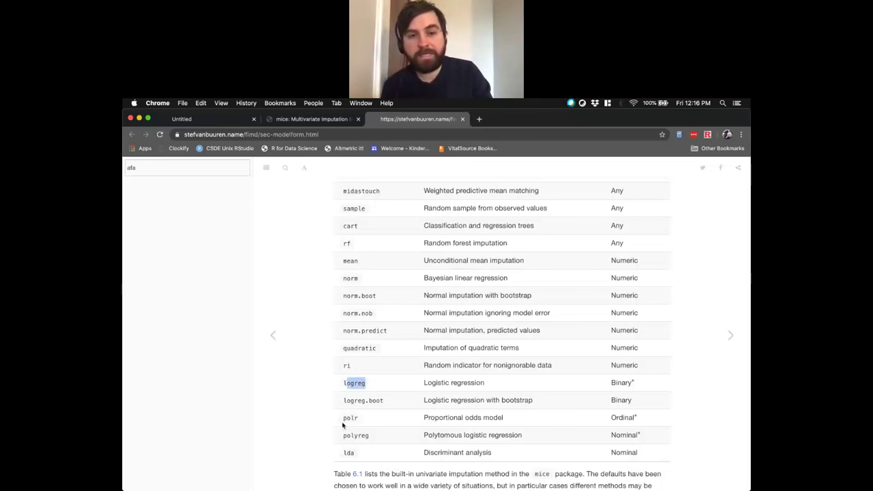
pyautogui.moveTo(344, 435); pyautogui.dragTo(367, 436)
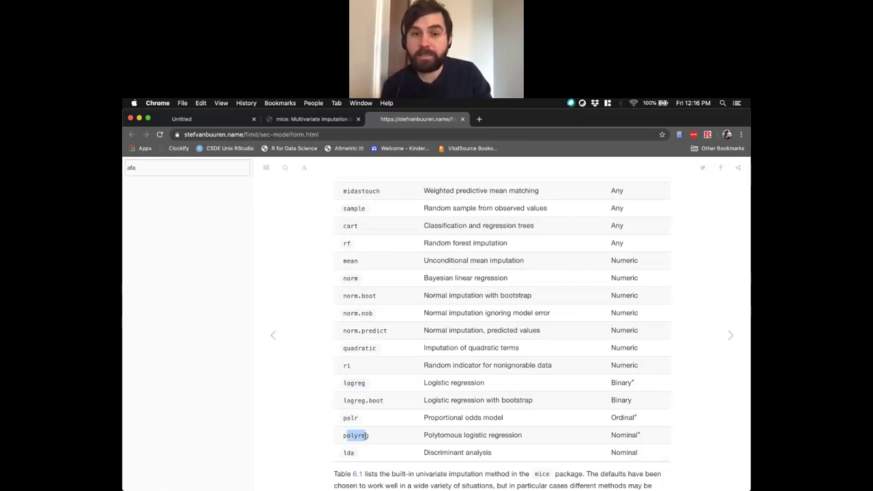
pyautogui.click(365, 451)
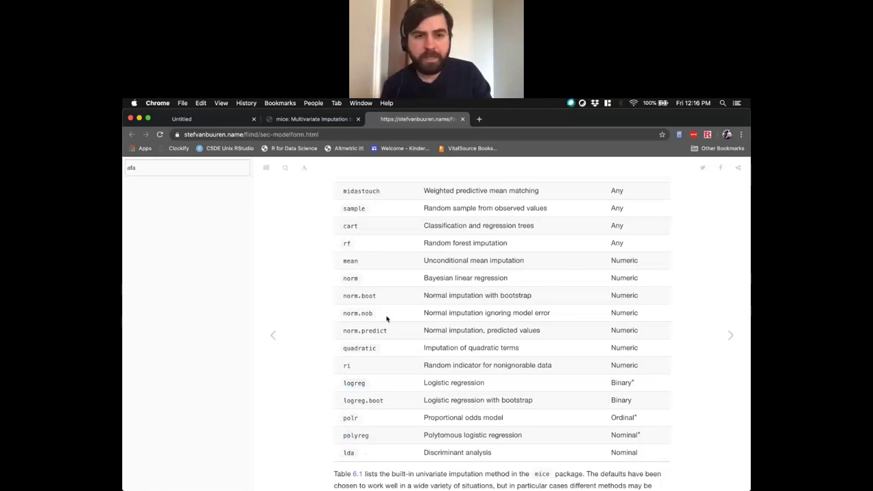
pyautogui.scroll(2, 391, 406)
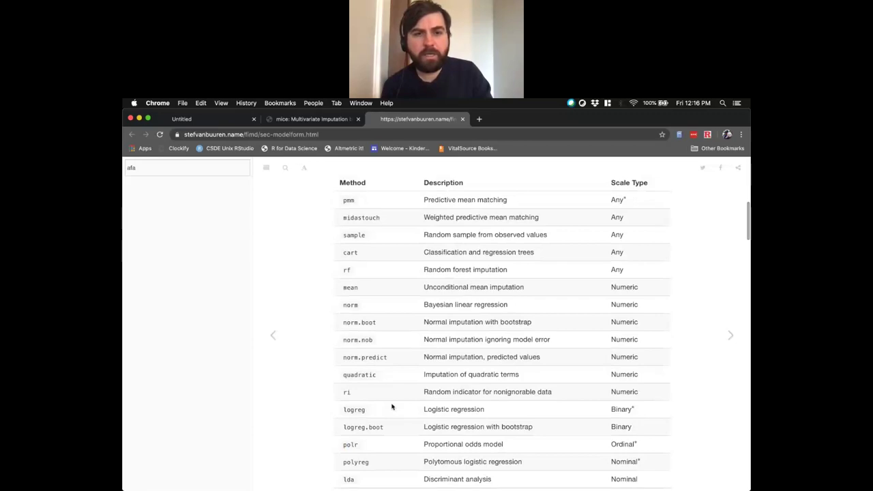
# Skim section 6.3.2 Predictors and the start of section 6.3, and switch back to the Imputation methods slide in Preview
pyautogui.scroll(-15, 392, 406)
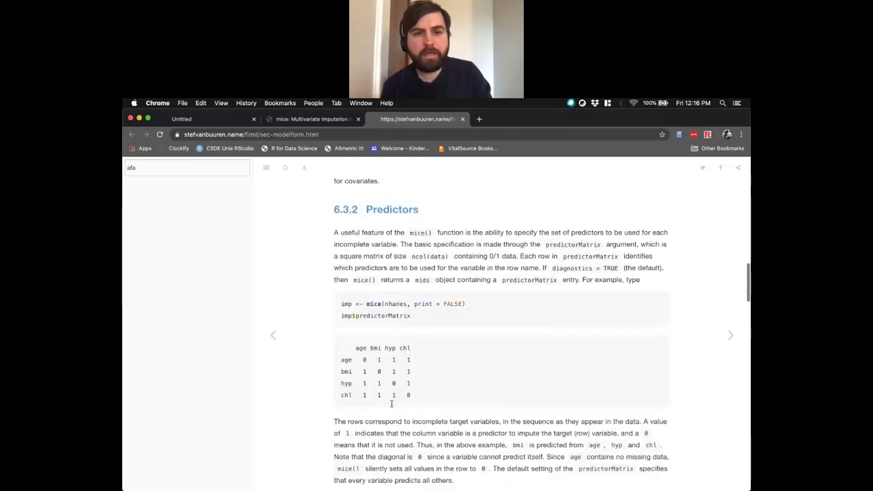
pyautogui.scroll(-10, 391, 404)
pyautogui.scroll(20, 391, 404)
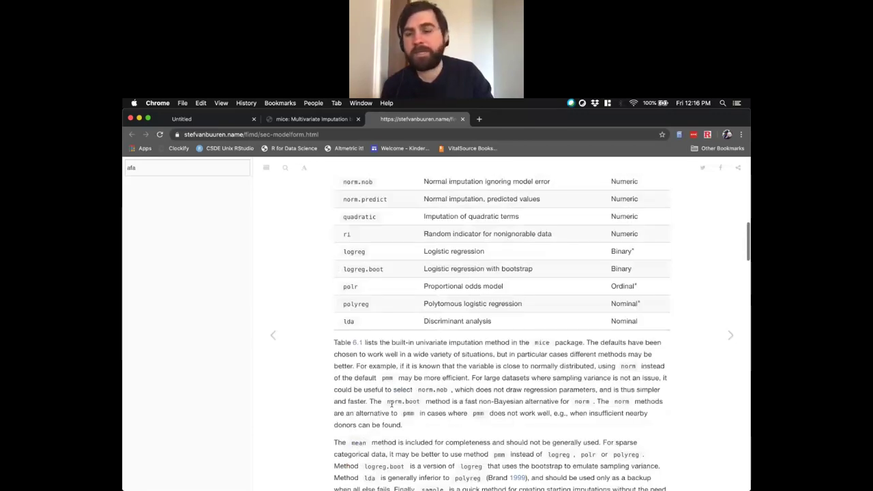
pyautogui.scroll(8, 391, 404)
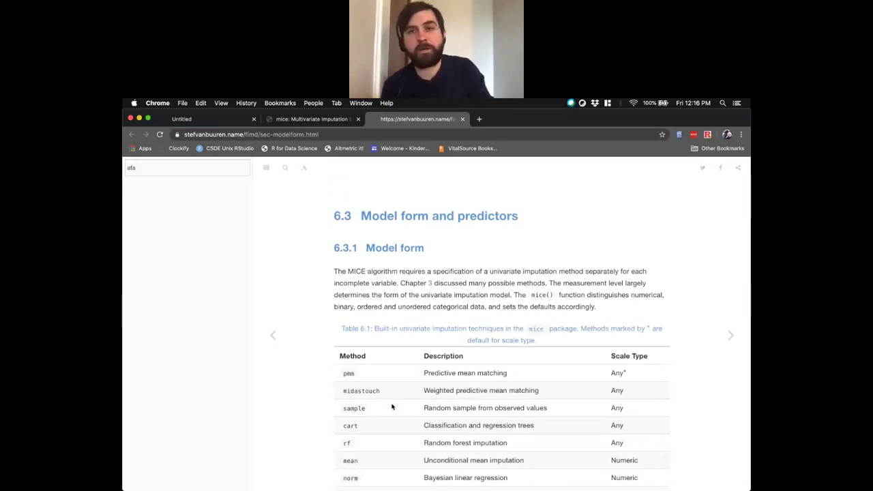
pyautogui.press('super+Tab')
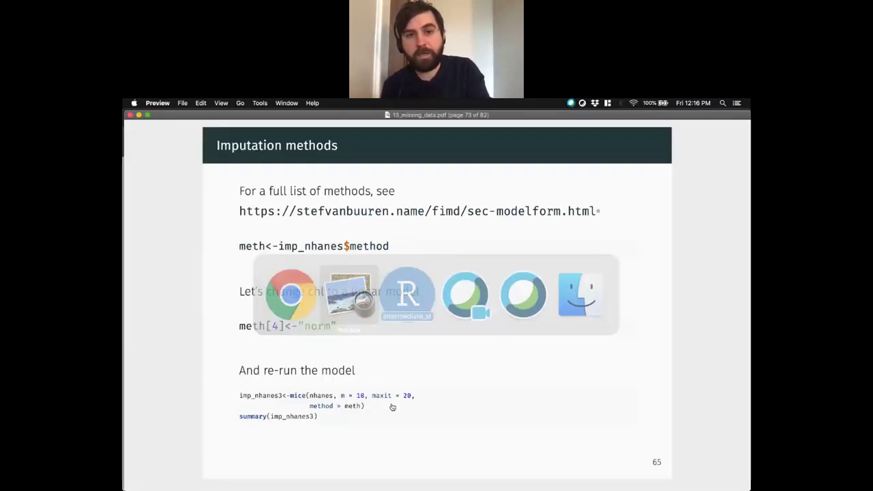